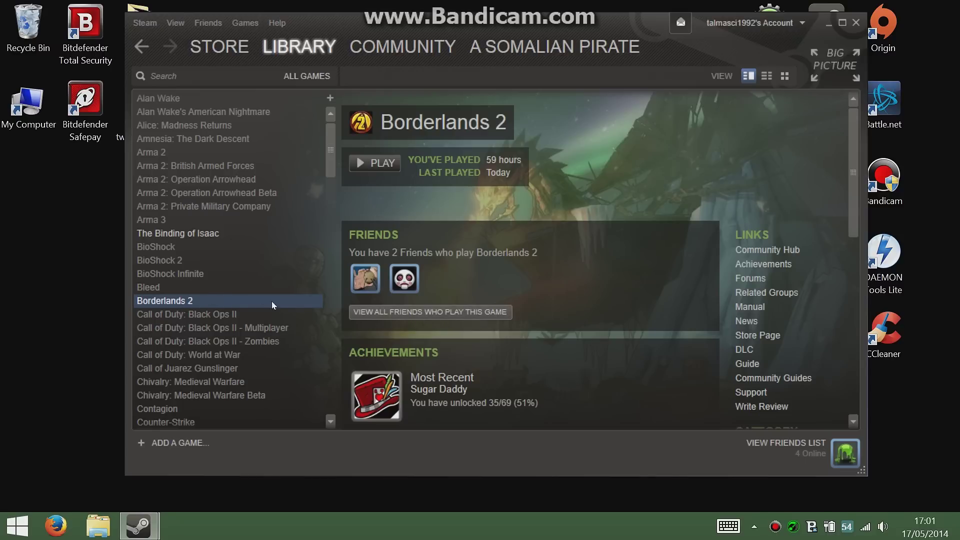
# Open the local installation folder of Borderlands 2 from the game's properties in the Steam library
pyautogui.rightClick(155, 302)
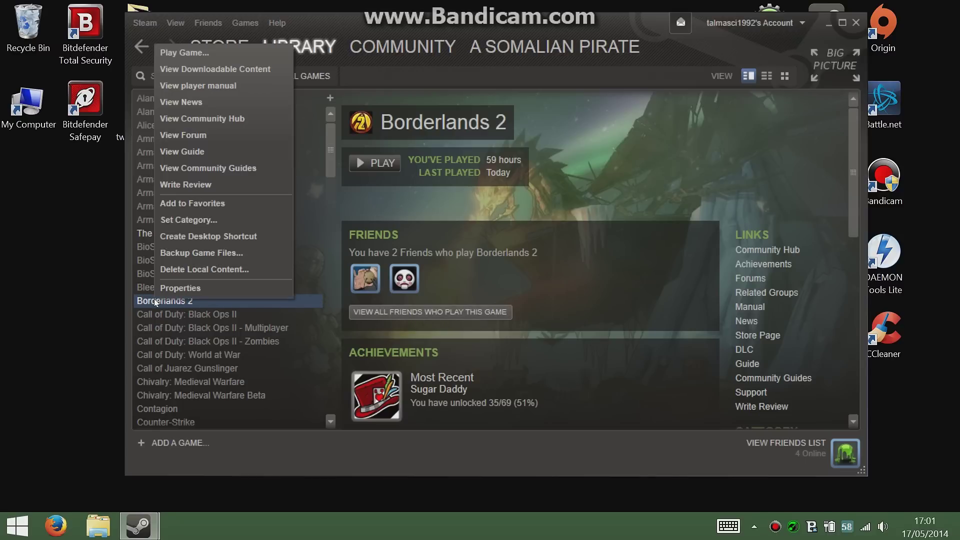
pyautogui.click(192, 290)
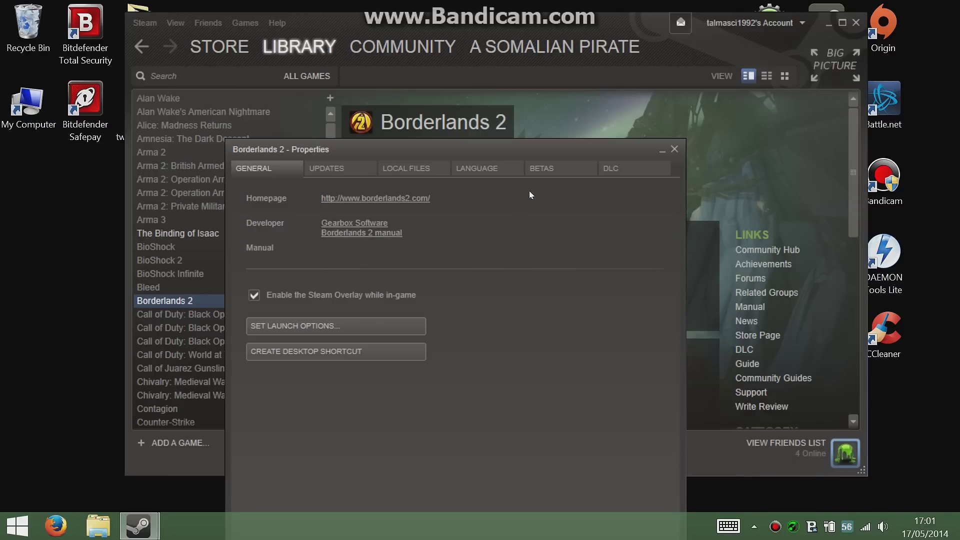
pyautogui.click(436, 168)
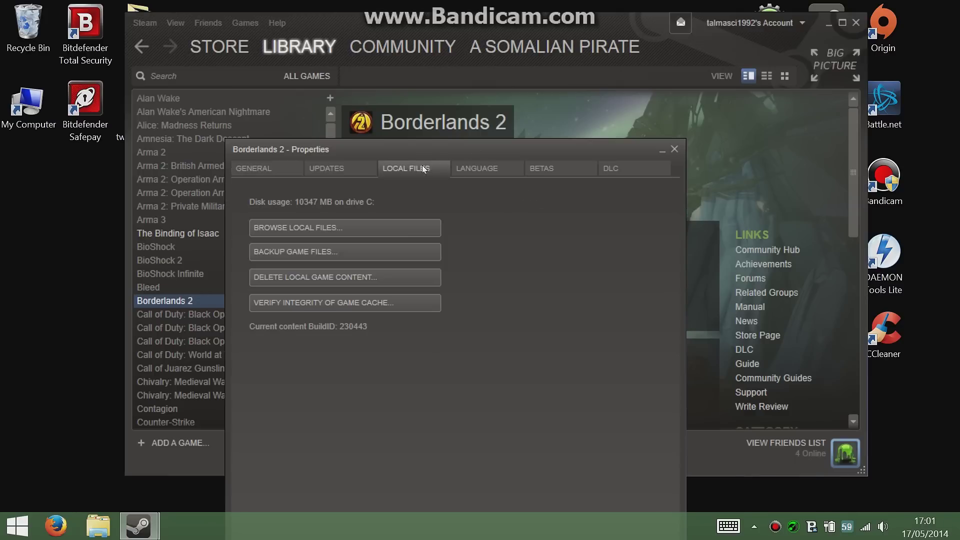
pyautogui.click(350, 226)
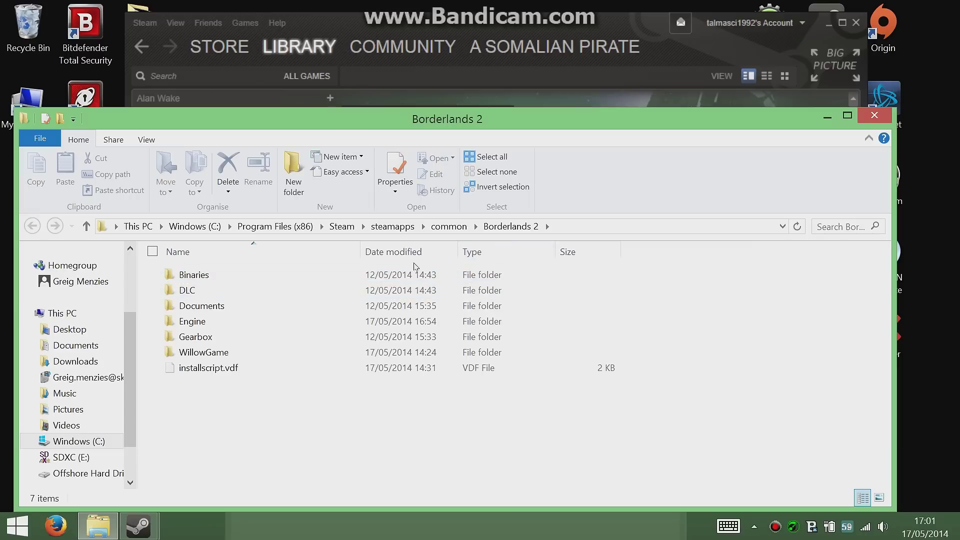
pyautogui.moveTo(482, 118); pyautogui.dragTo(514, 85)
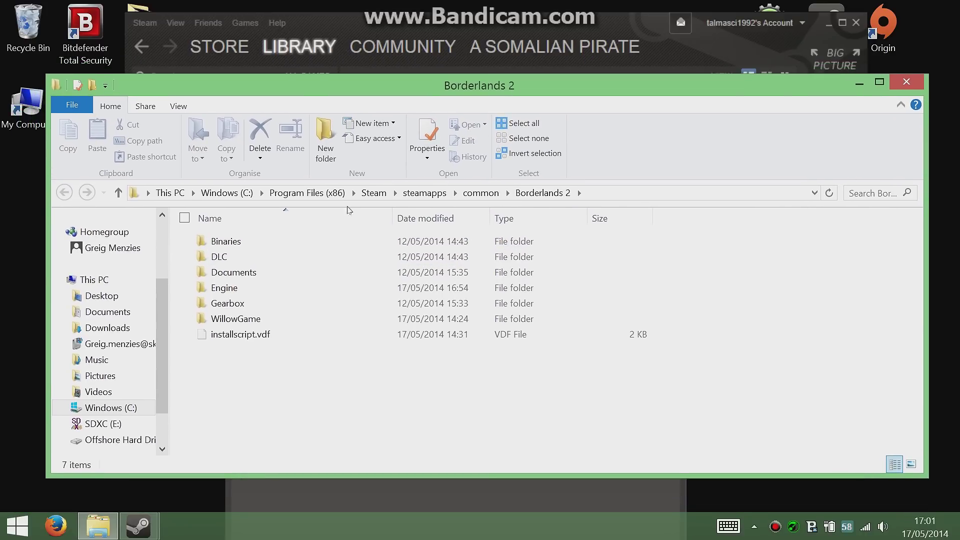
# Open the Config folder inside the game's Engine folder
pyautogui.doubleClick(230, 289)
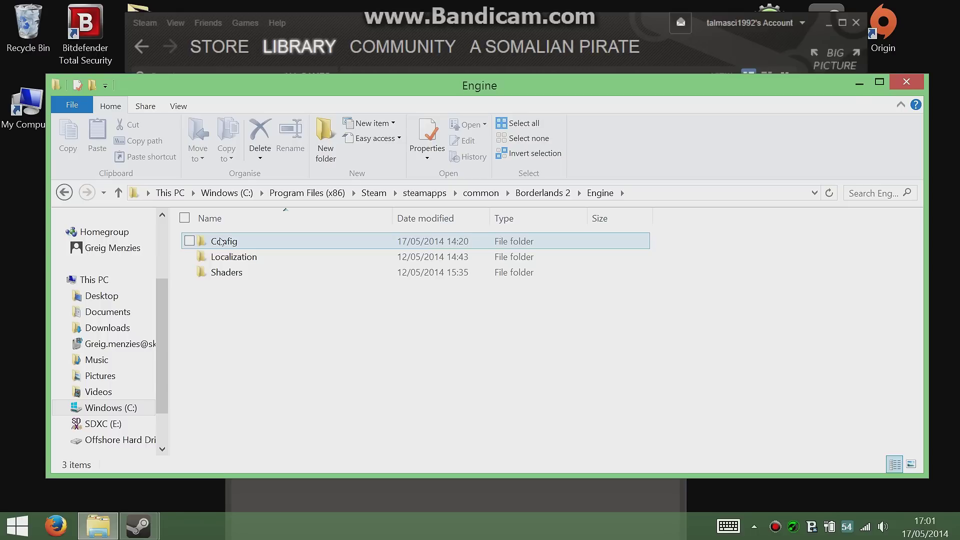
pyautogui.rightClick(223, 242)
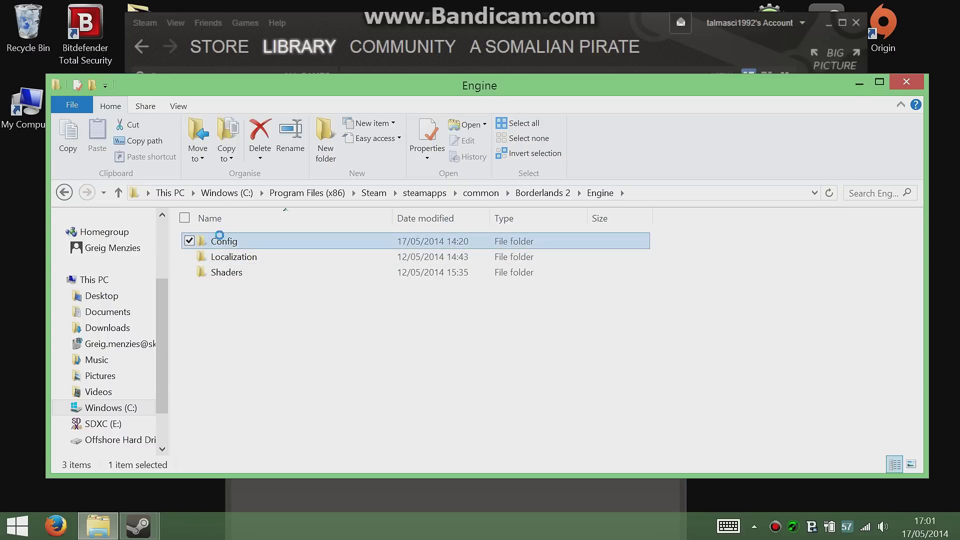
pyautogui.click(364, 310)
pyautogui.doubleClick(235, 243)
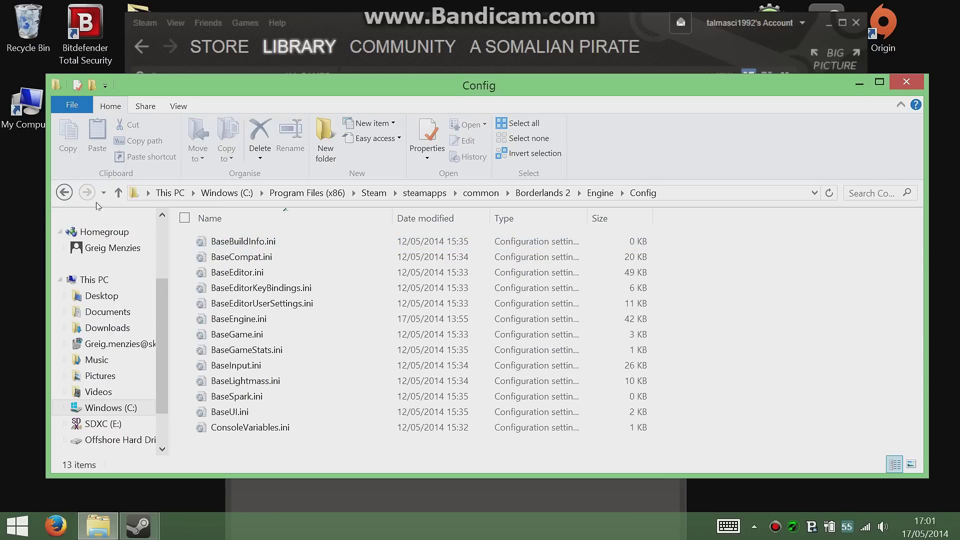
pyautogui.click(65, 193)
pyautogui.doubleClick(219, 243)
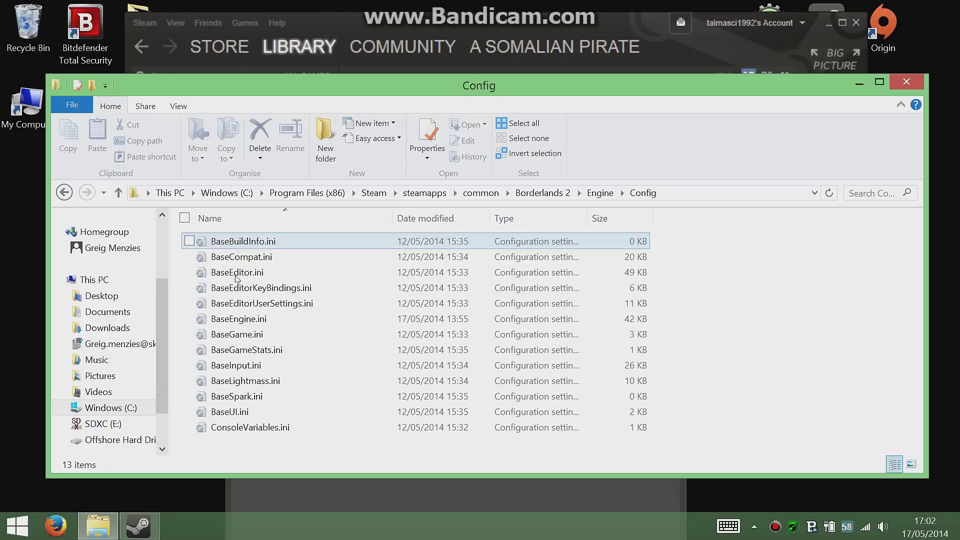
# Copy BaseEngine.ini from Engine's Config folder into the Config tweaks folder on the desktop as a backup
pyautogui.click(239, 319)
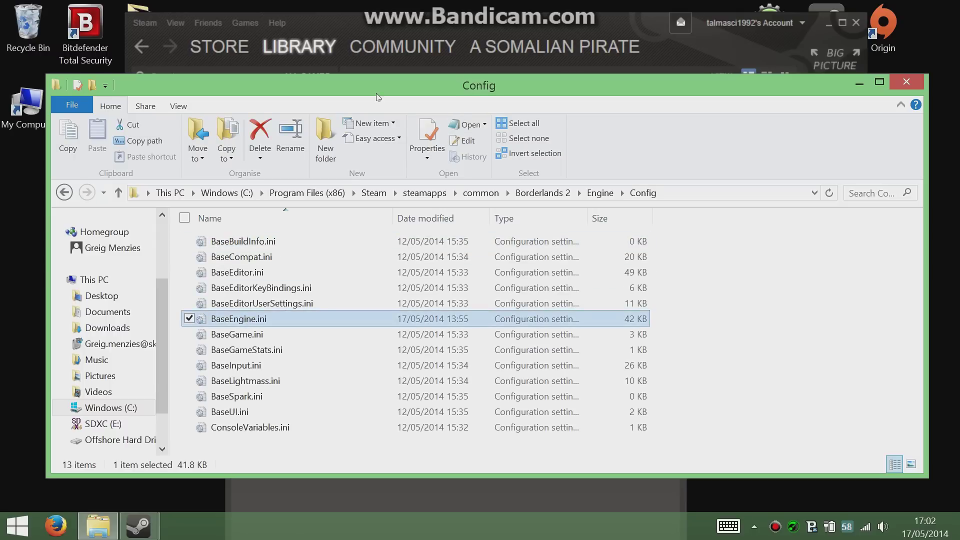
pyautogui.moveTo(379, 97); pyautogui.dragTo(504, 87)
pyautogui.moveTo(395, 29); pyautogui.dragTo(337, 473)
pyautogui.rightClick(353, 309)
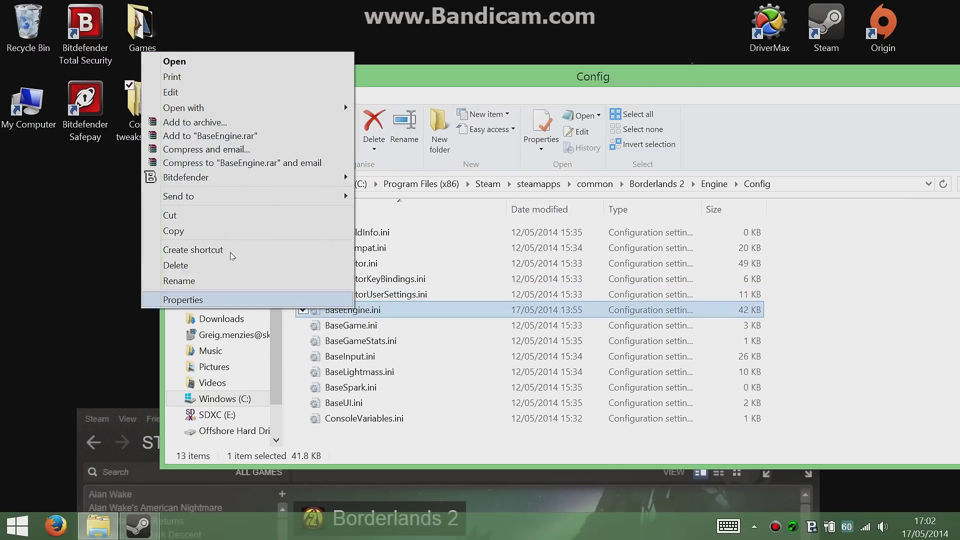
pyautogui.click(174, 231)
pyautogui.doubleClick(138, 118)
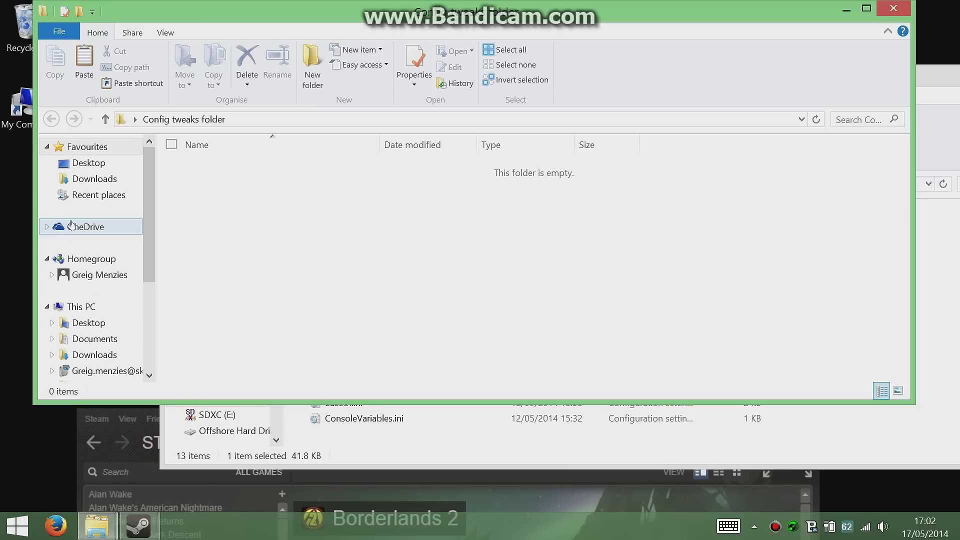
pyautogui.rightClick(212, 190)
pyautogui.click(123, 282)
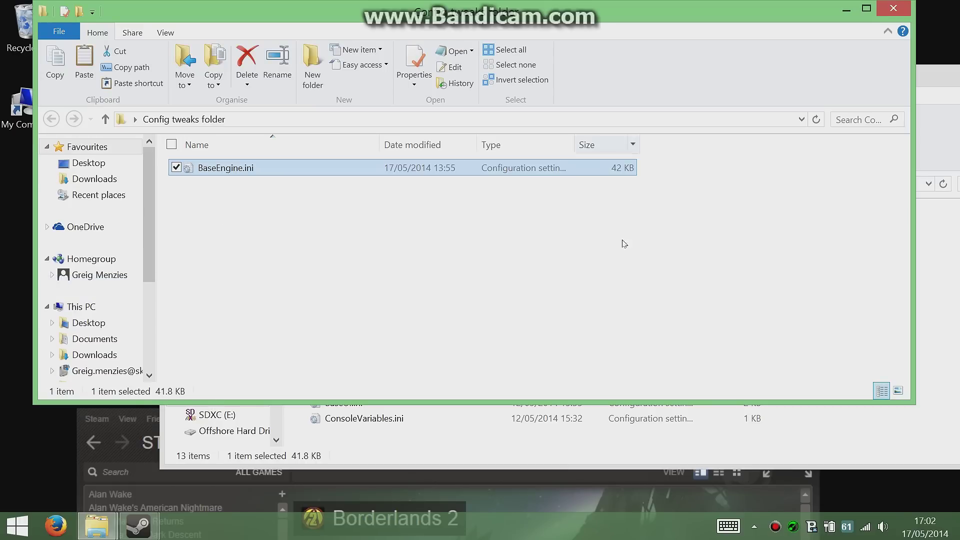
# Return to the Borderlands 2 folder and open the Config folder inside WillowGame
pyautogui.click(631, 439)
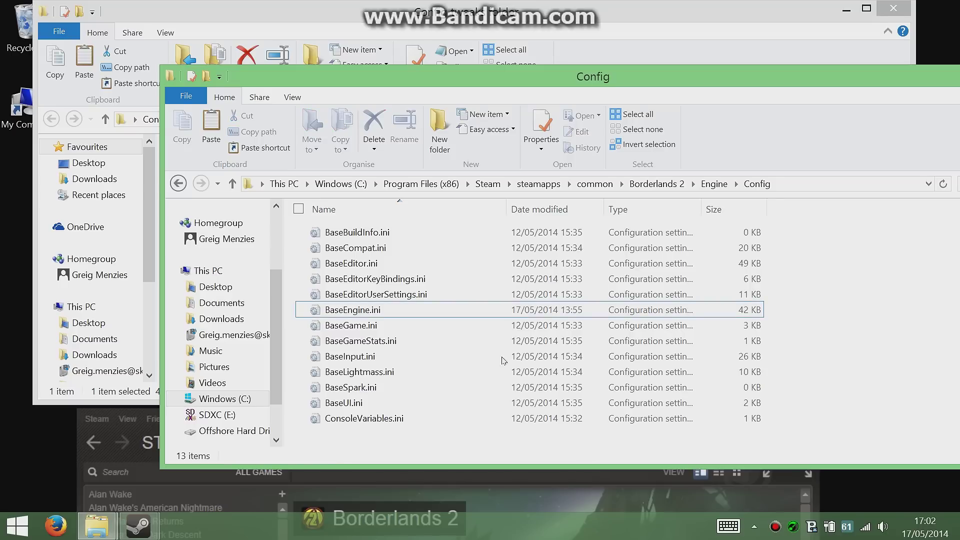
pyautogui.click(181, 185)
pyautogui.click(181, 185)
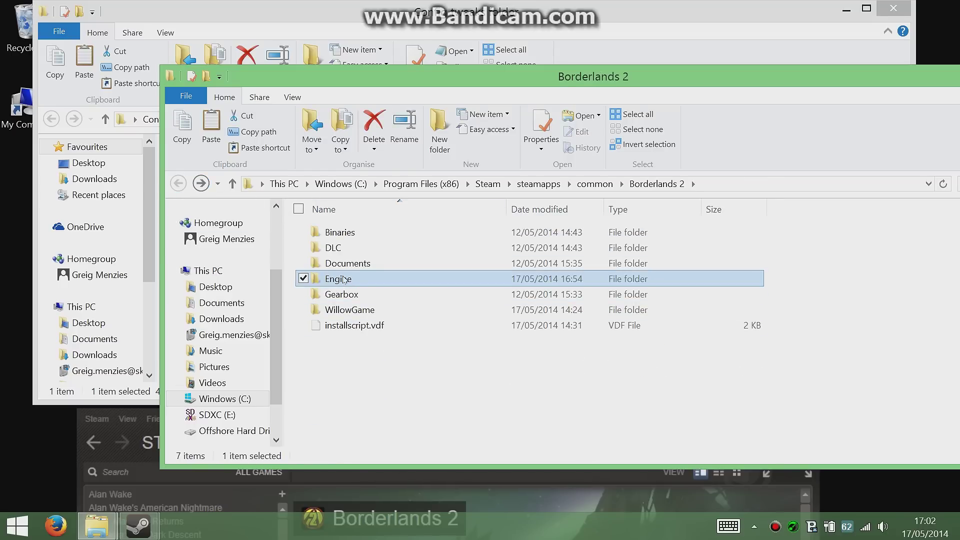
pyautogui.doubleClick(352, 310)
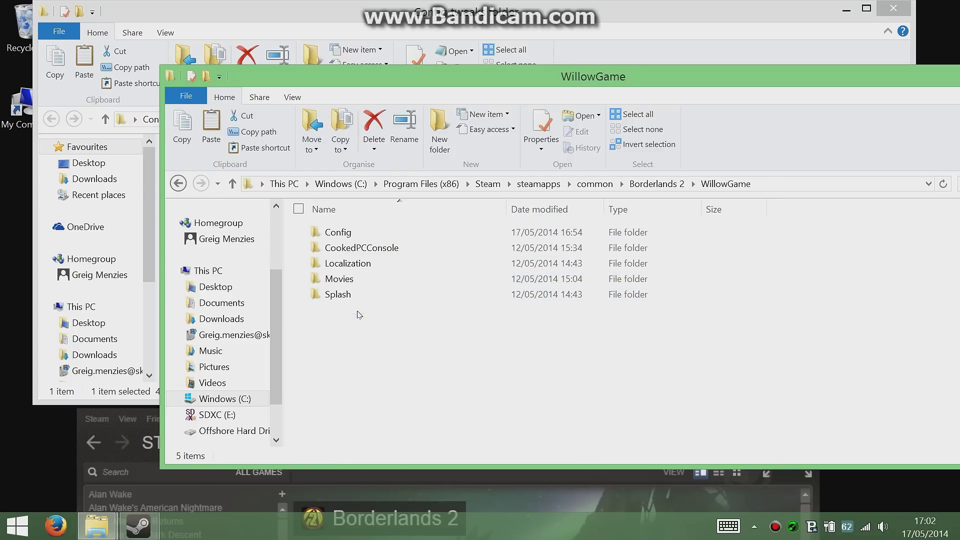
pyautogui.doubleClick(346, 233)
# Copy DefaultEngine.ini from WillowGame's Config folder into the Config tweaks folder
pyautogui.rightClick(364, 342)
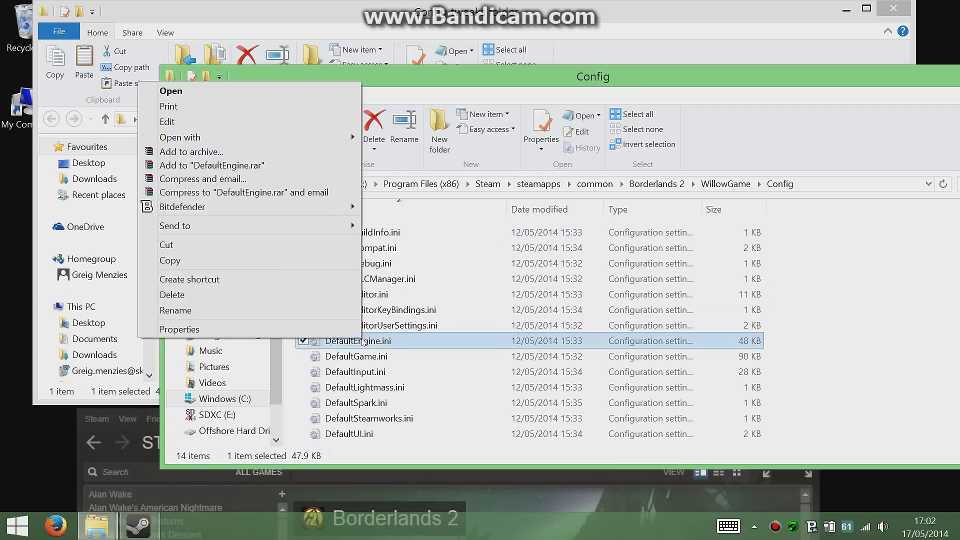
pyautogui.click(205, 260)
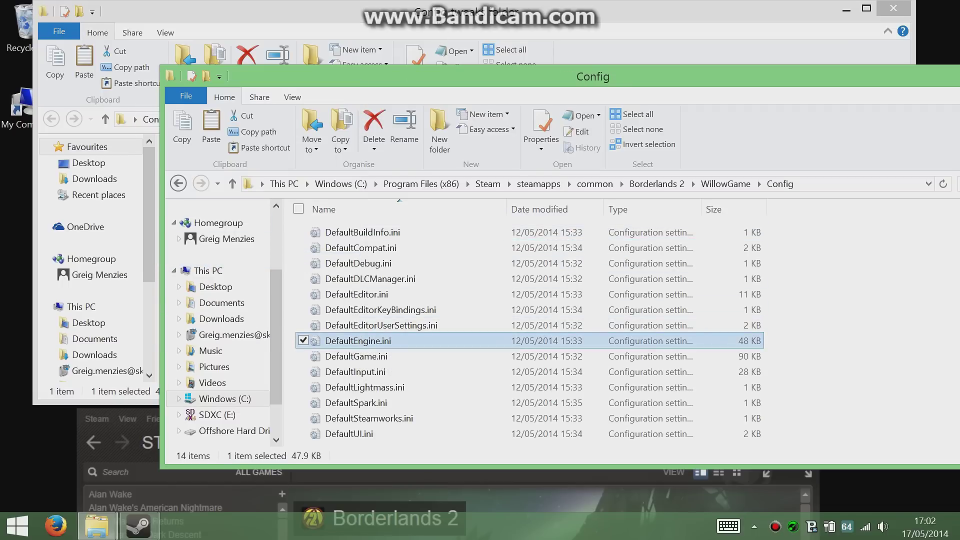
pyautogui.hotkey('alt', 'Tab')
pyautogui.rightClick(194, 218)
pyautogui.click(72, 312)
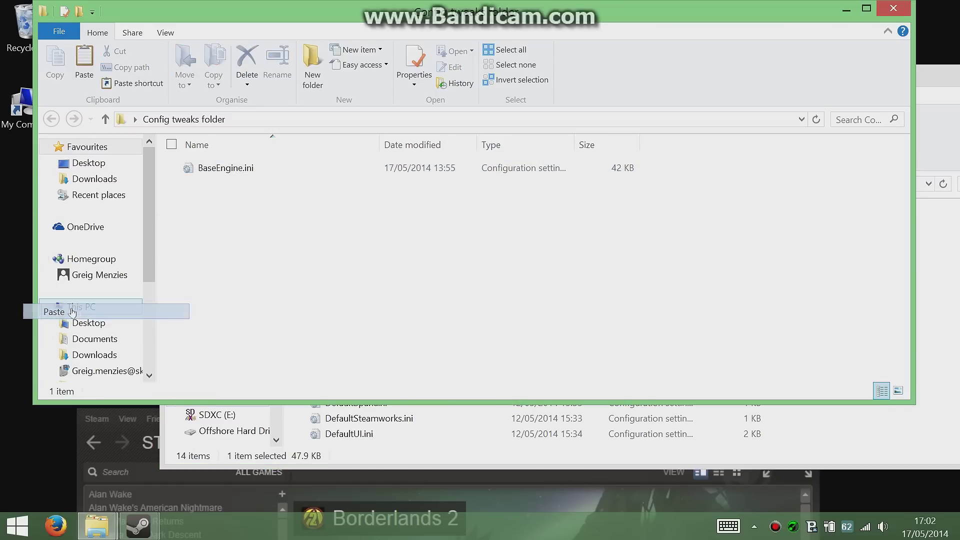
# Go back to Engine's Config folder and open the original BaseEngine.ini in a maximized Notepad window
pyautogui.click(822, 439)
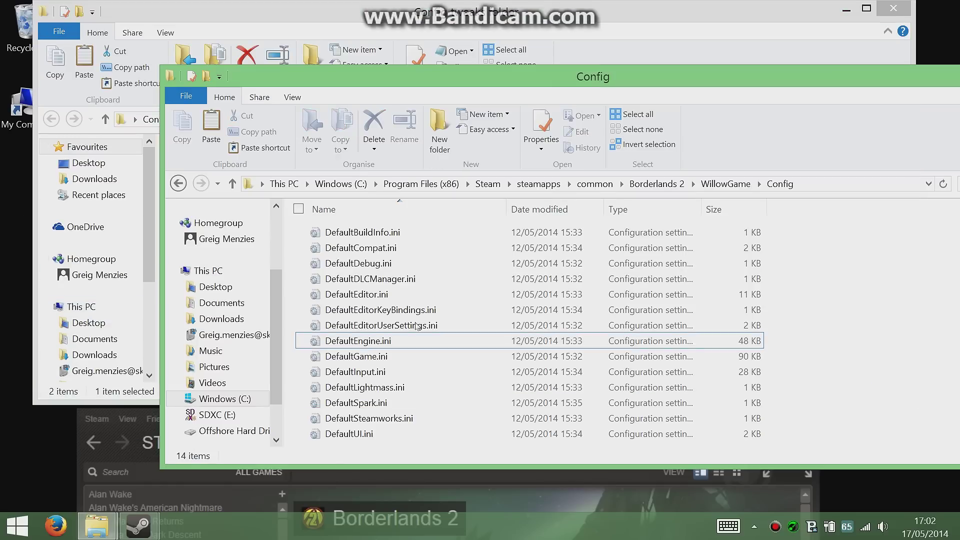
pyautogui.click(178, 183)
pyautogui.click(178, 183)
pyautogui.doubleClick(353, 281)
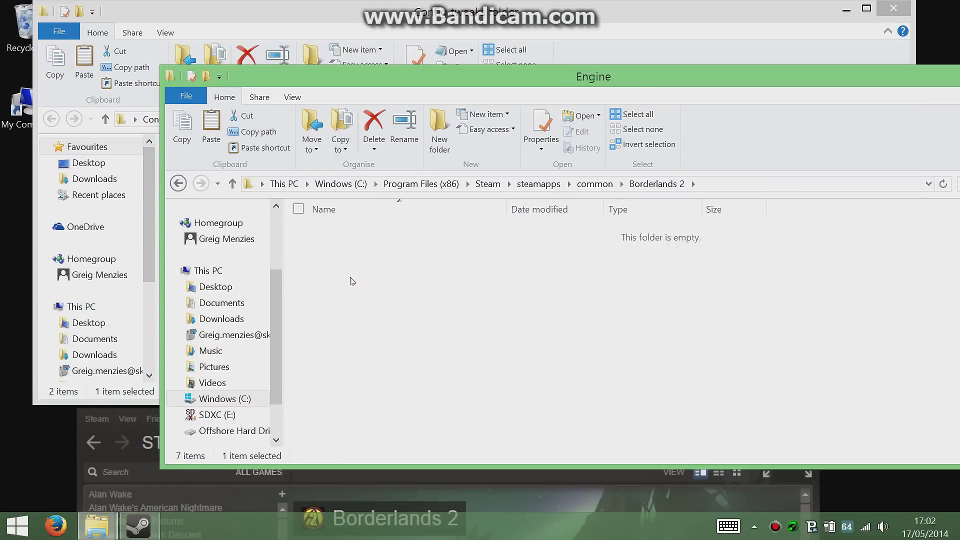
pyautogui.doubleClick(340, 230)
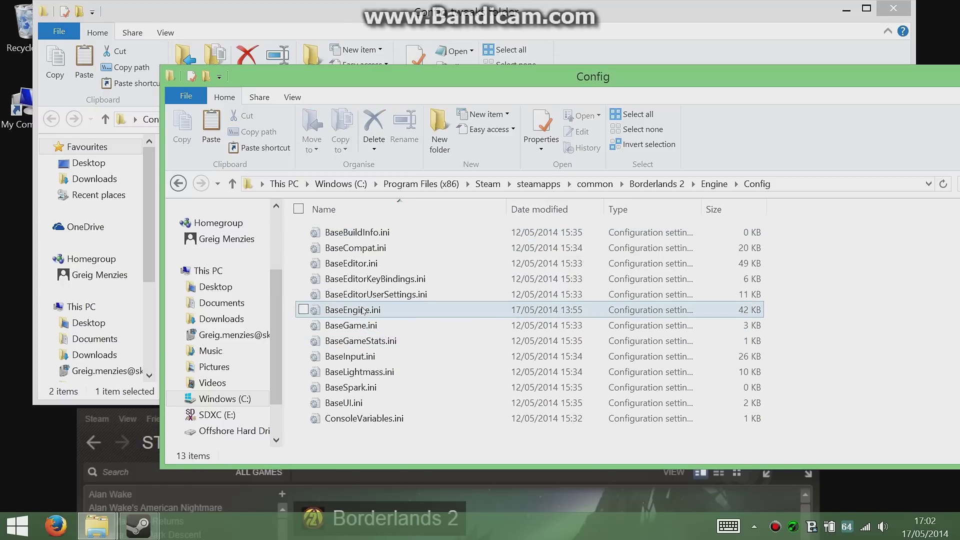
pyautogui.doubleClick(364, 310)
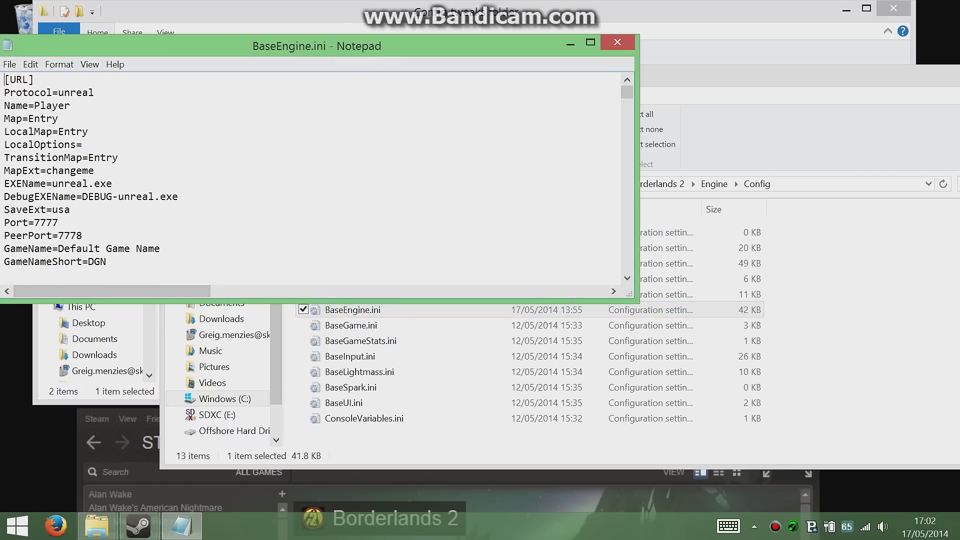
pyautogui.click(590, 42)
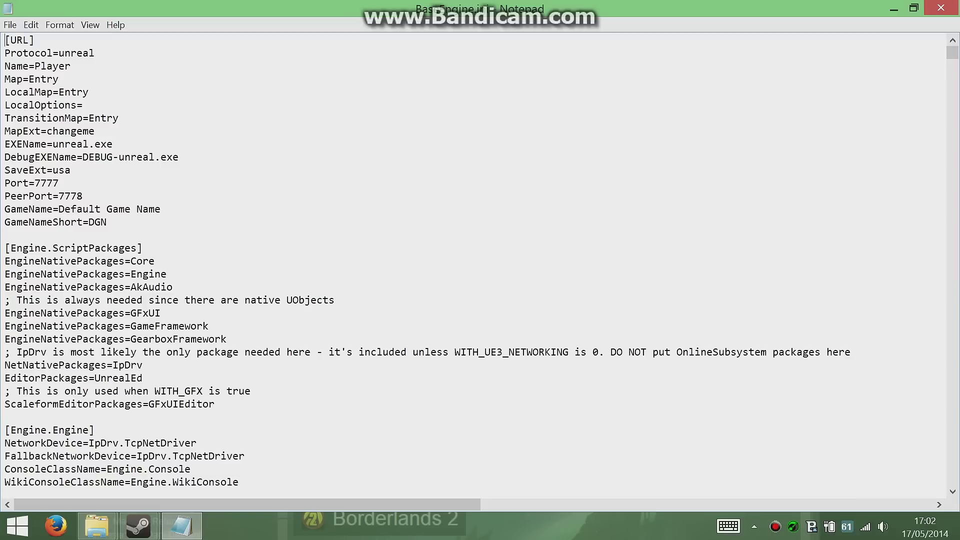
# Find the bSmoothFrameRate entry in BaseEngine.ini and set it to FALSE
pyautogui.hotkey('ctrl', 'f')
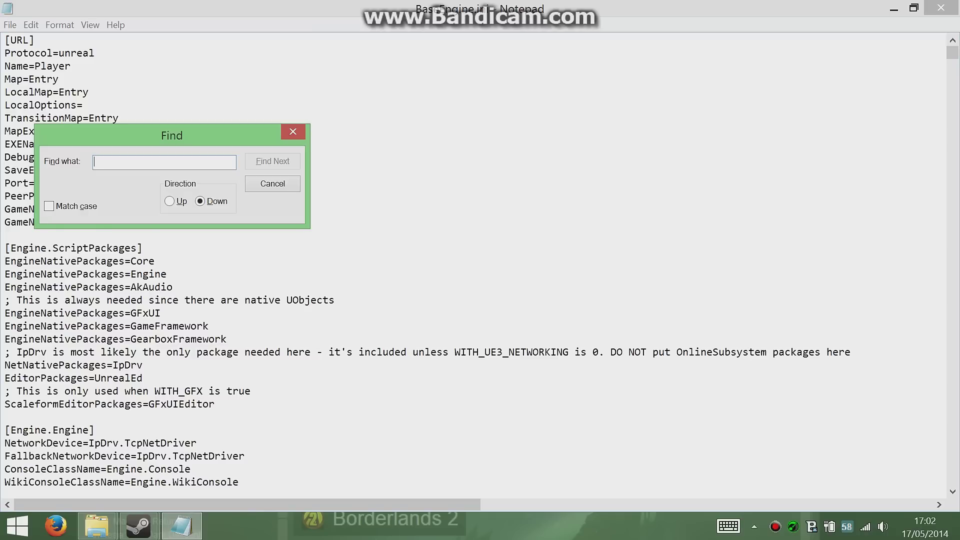
pyautogui.write('bSmoot')
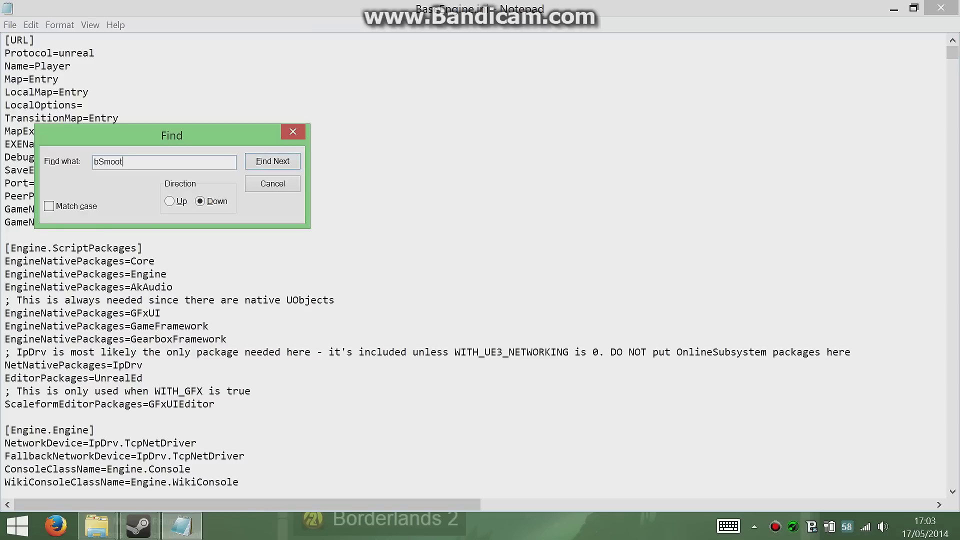
pyautogui.write('hFrameRate')
pyautogui.press('Return')
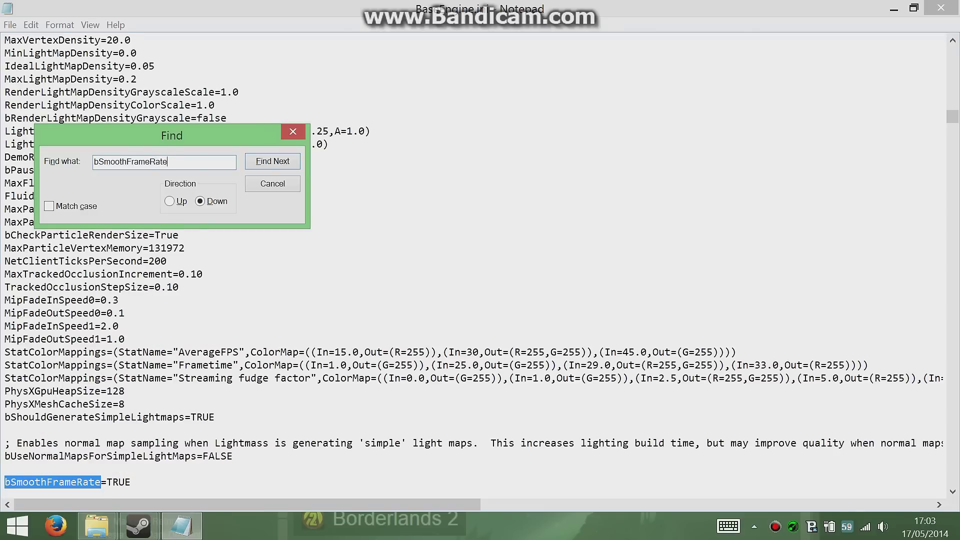
pyautogui.click(130, 482)
pyautogui.press('BackSpace')
pyautogui.press('BackSpace')
pyautogui.press('BackSpace')
pyautogui.press('BackSpace')
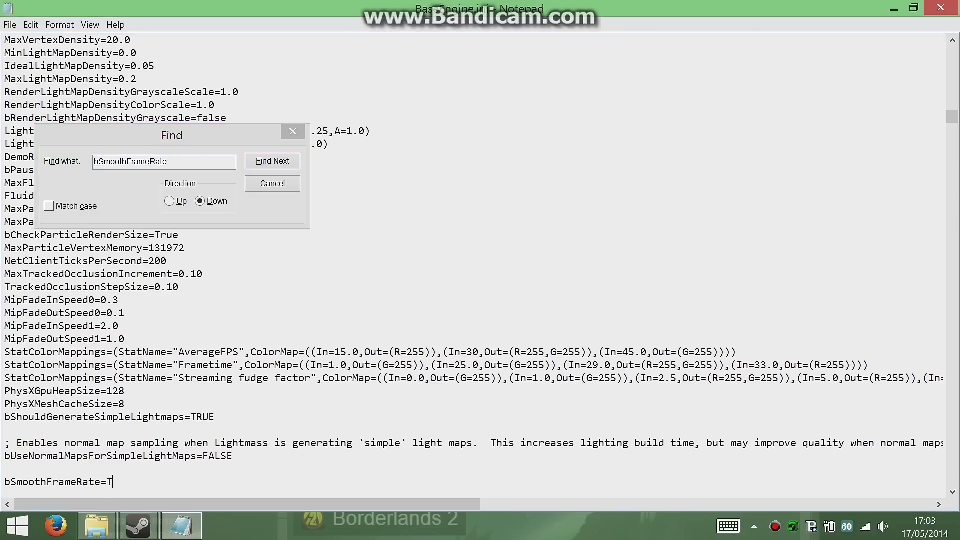
pyautogui.write('FALSE')
# Find the MaxShadowResolution entry in BaseEngine.ini and set its value to 1024
pyautogui.hotkey('ctrl', 'f')
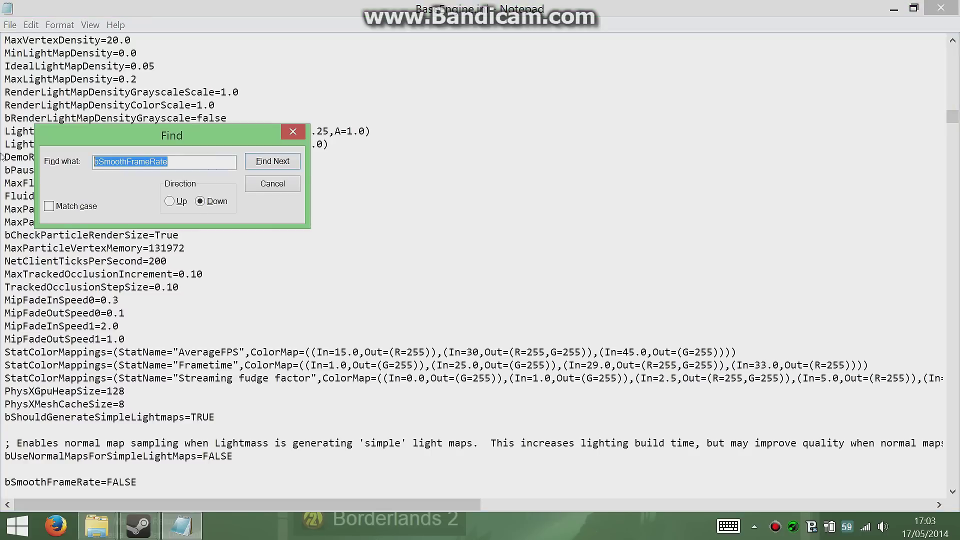
pyautogui.press('BackSpace')
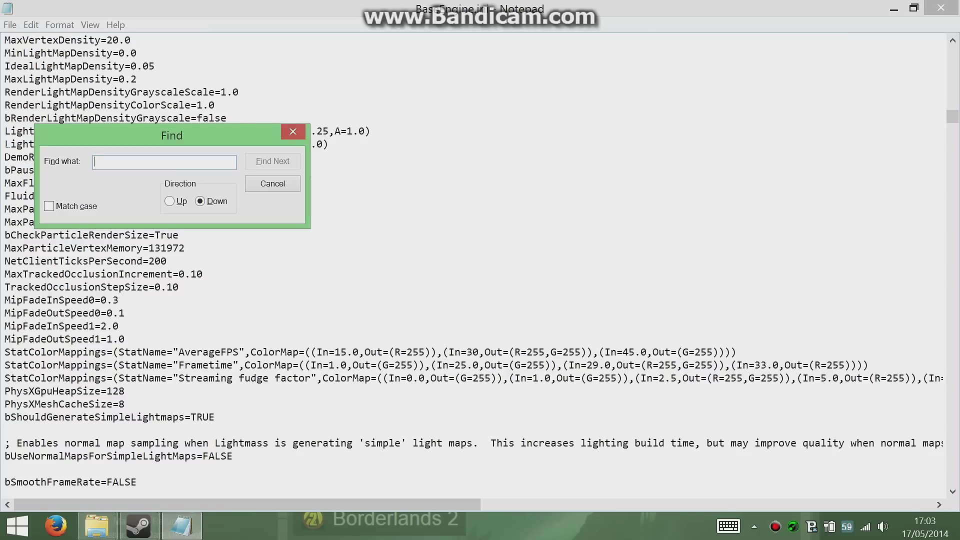
pyautogui.write('MaxShadow')
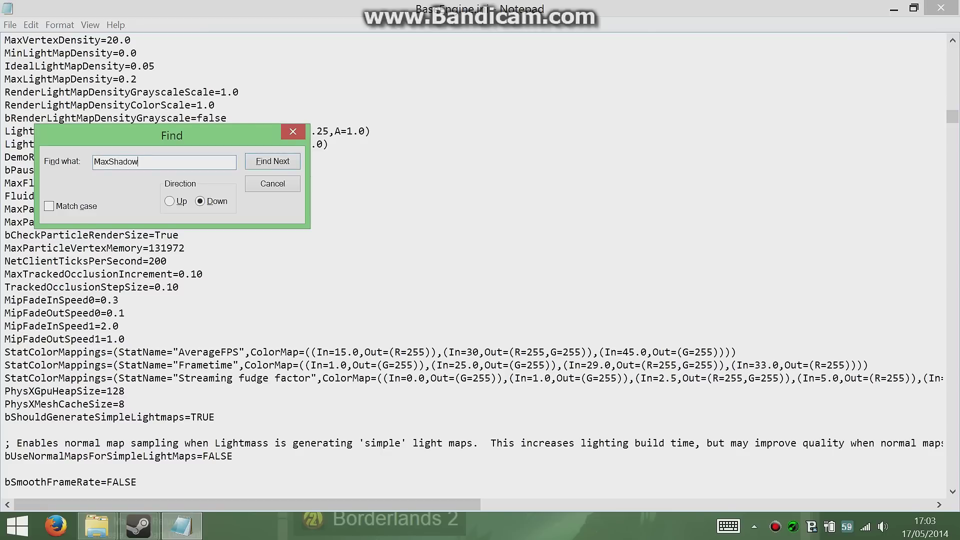
pyautogui.write('Re')
pyautogui.write('oolution')
pyautogui.press('Return')
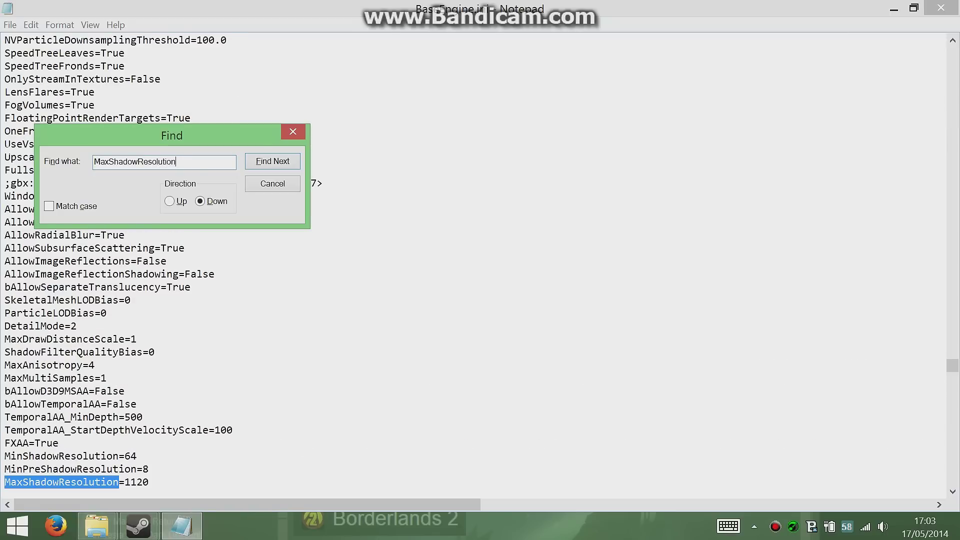
pyautogui.click(148, 482)
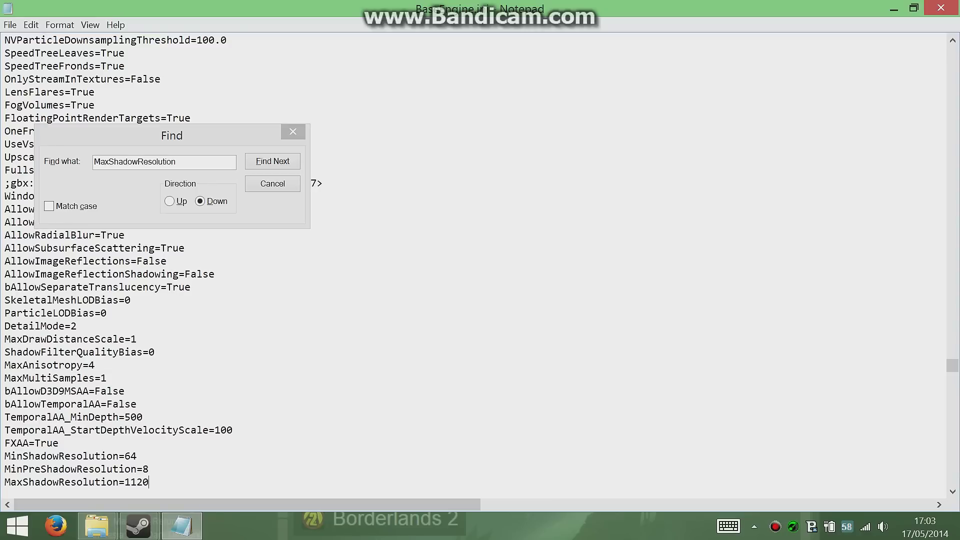
pyautogui.press('BackSpace')
pyautogui.press('BackSpace')
pyautogui.press('BackSpace')
pyautogui.press('BackSpace')
pyautogui.write('1024')
# Try 512 and 256 as alternative MaxShadowResolution values and restore the entry to 1024
pyautogui.press('BackSpace')
pyautogui.press('BackSpace')
pyautogui.press('BackSpace')
pyautogui.press('BackSpace')
pyautogui.write('512')
pyautogui.press('BackSpace')
pyautogui.press('BackSpace')
pyautogui.press('BackSpace')
pyautogui.write('256')
pyautogui.press('BackSpace')
pyautogui.press('BackSpace')
pyautogui.press('BackSpace')
pyautogui.press('BackSpace')
pyautogui.write('=1024')
# Close the search dialog and save the edited BaseEngine.ini
pyautogui.click(272, 184)
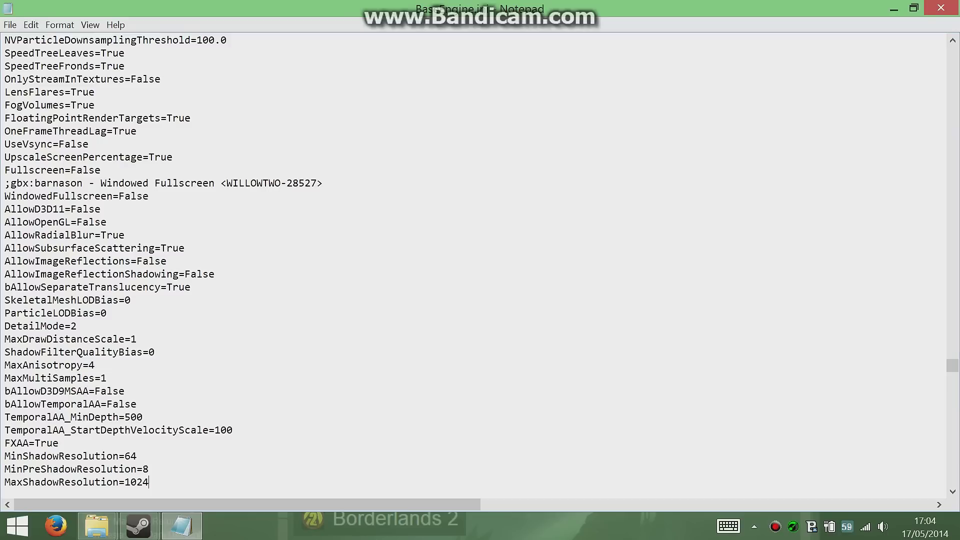
pyautogui.click(9, 23)
pyautogui.click(47, 73)
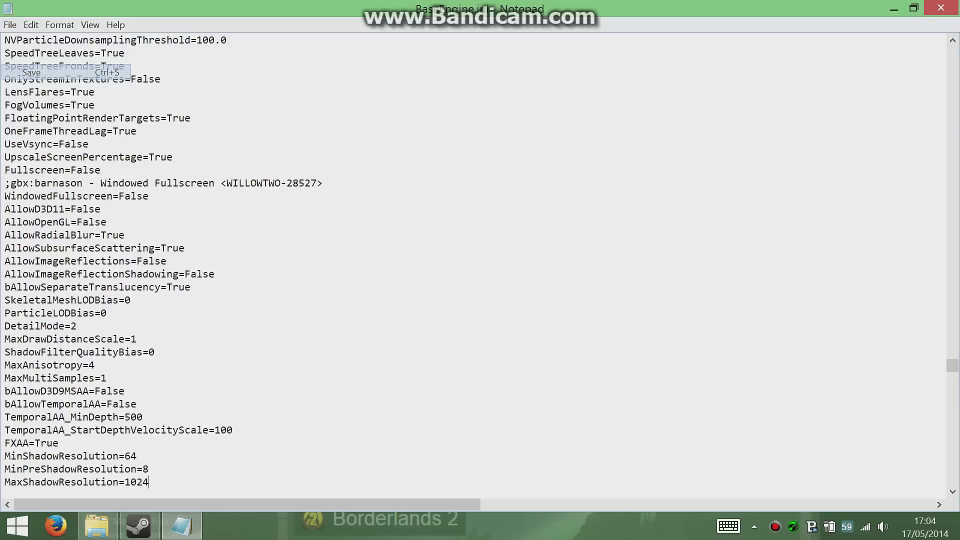
# Close BaseEngine.ini and open DefaultEngine.ini from the WillowGame\Config folder of the Borderlands 2 installation
pyautogui.click(945, 8)
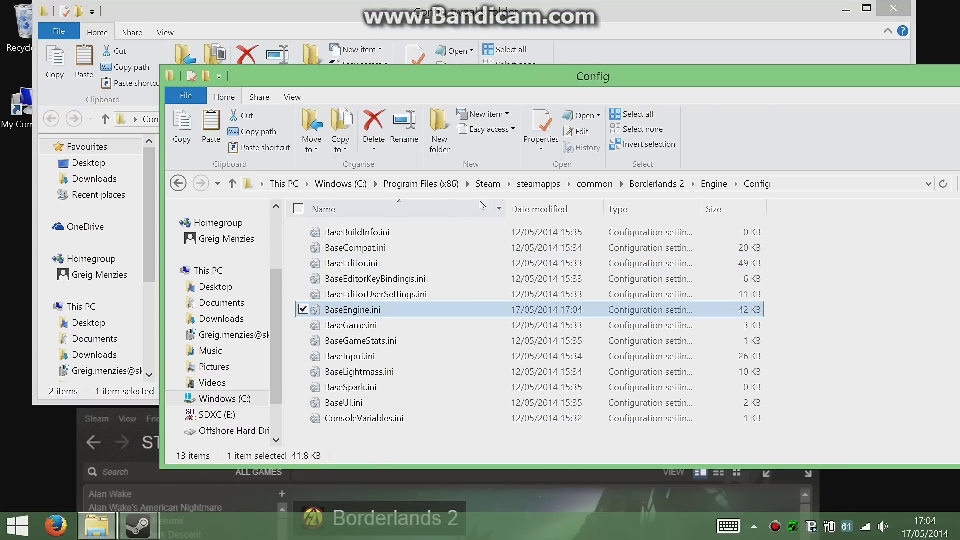
pyautogui.click(658, 186)
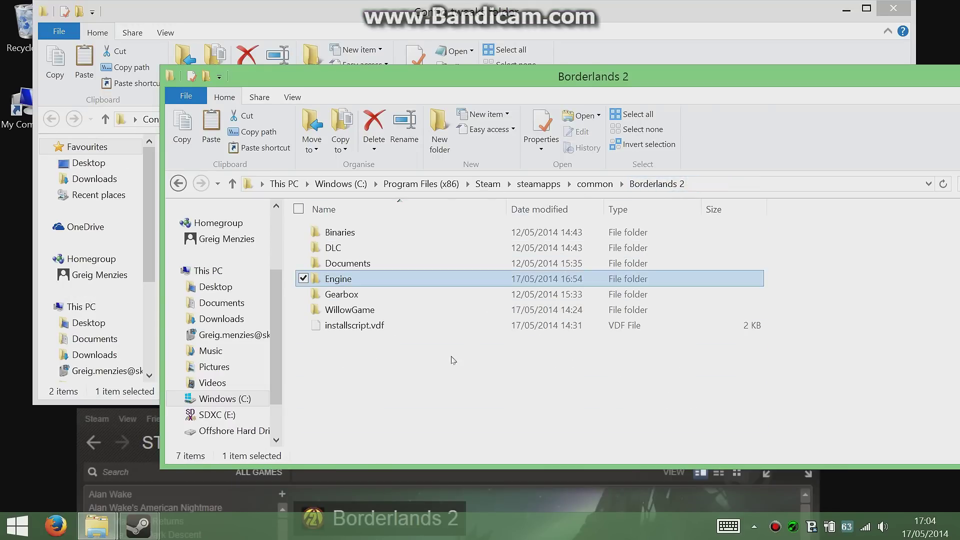
pyautogui.doubleClick(369, 316)
pyautogui.doubleClick(344, 233)
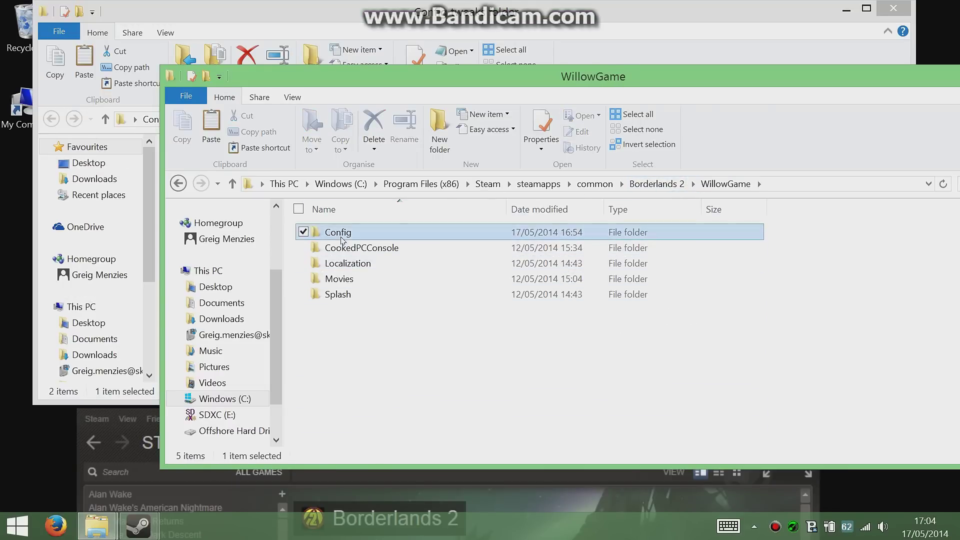
pyautogui.click(375, 342)
pyautogui.rightClick(375, 342)
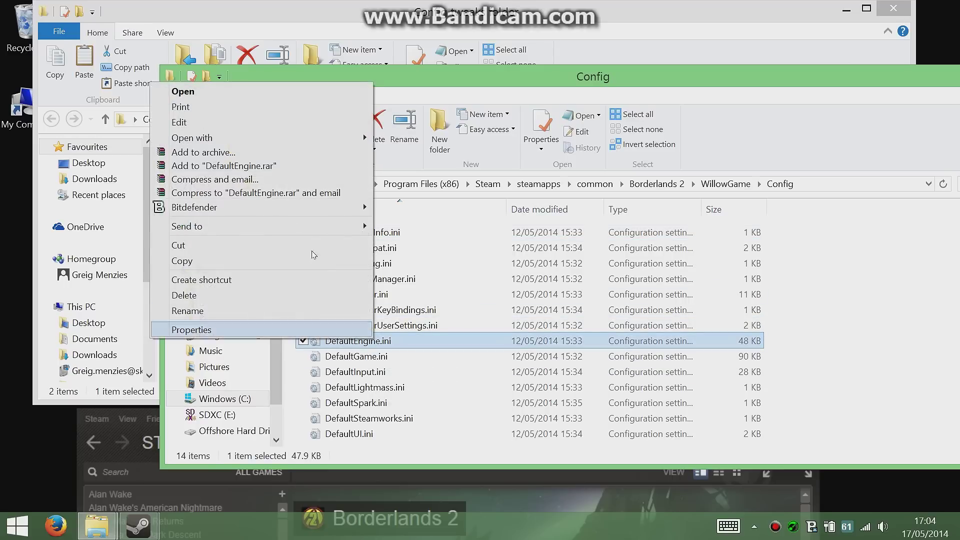
pyautogui.click(208, 91)
pyautogui.click(590, 43)
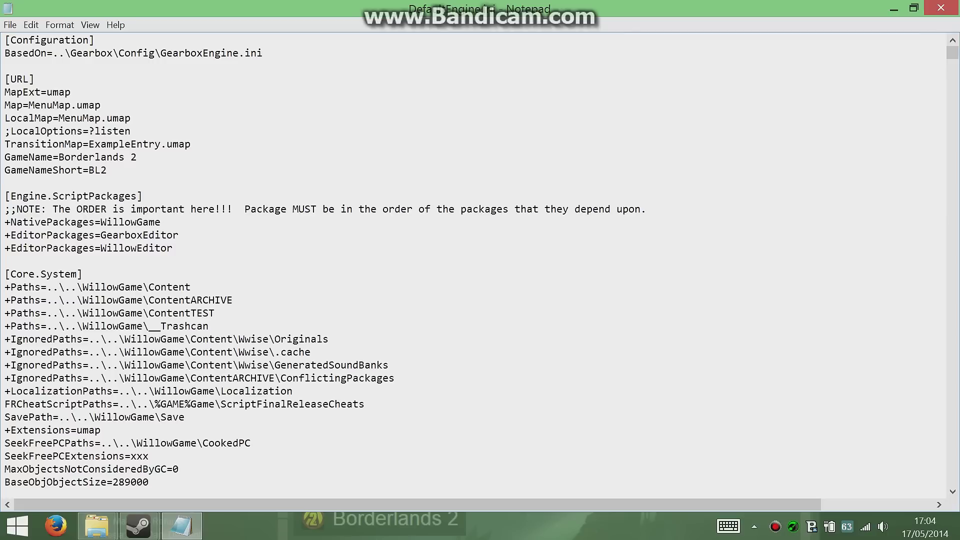
# Search DefaultEngine.ini for DefaultPostProcessName and place the cursor at the end of that entry
pyautogui.hotkey('ctrl', 'f')
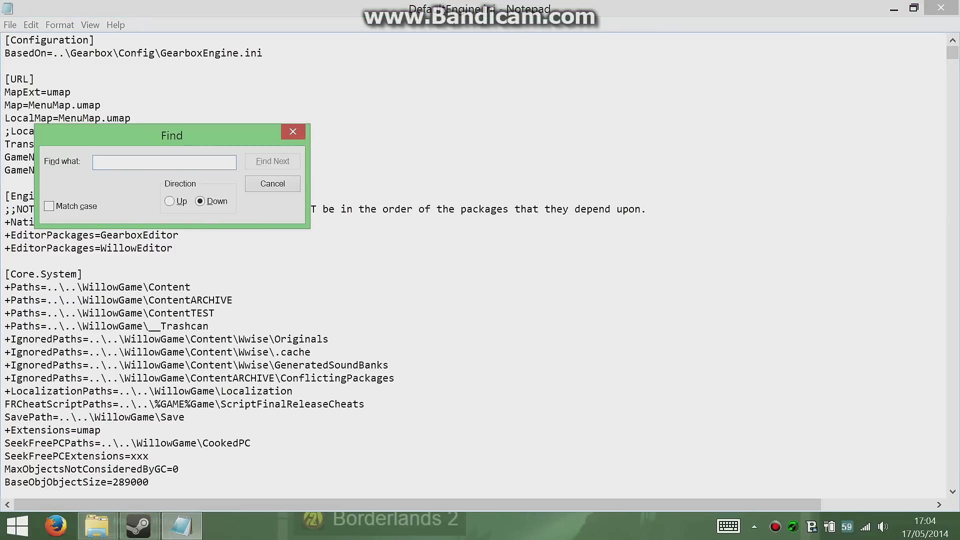
pyautogui.write('Def')
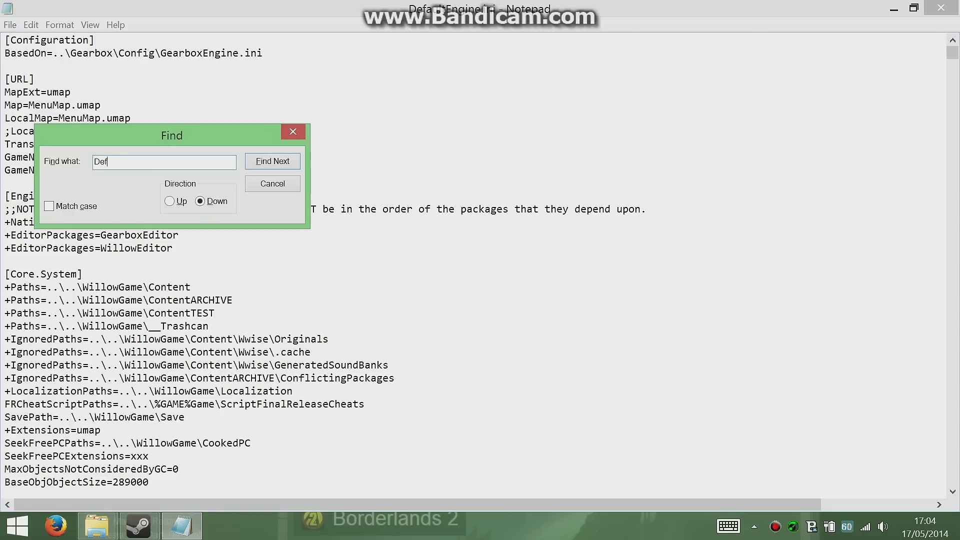
pyautogui.write('aultPostProcessName')
pyautogui.press('Return')
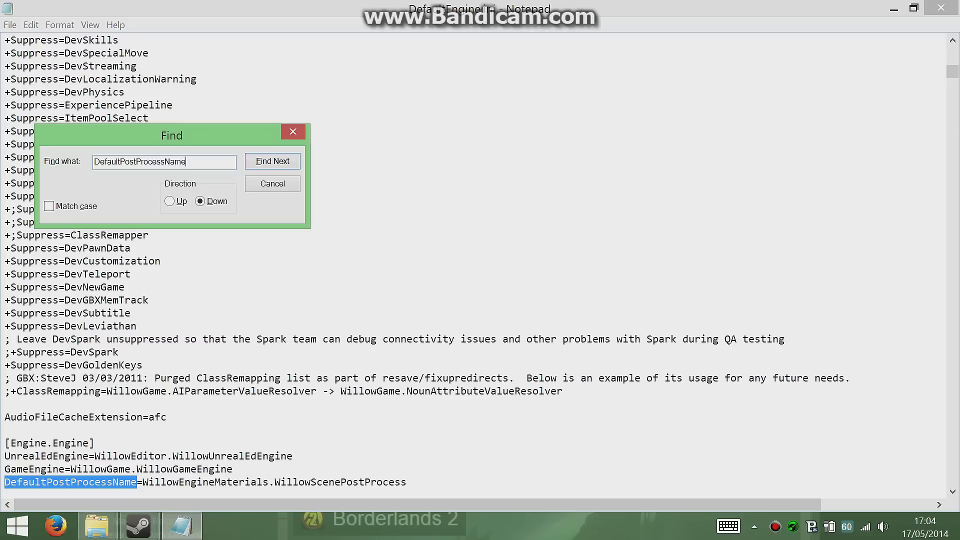
pyautogui.click(406, 482)
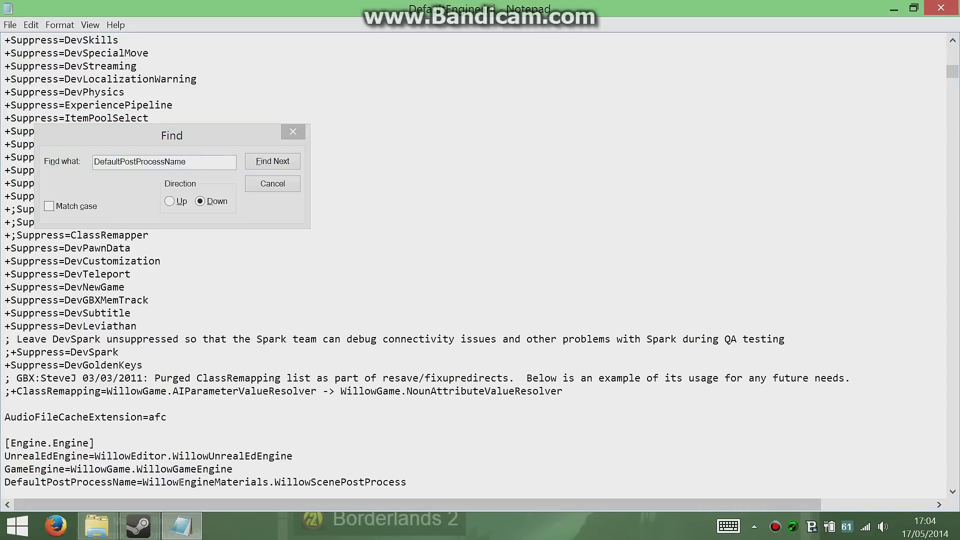
# Change the DefaultPostProcessName value to EngineMaterials.FuckScenePostProcess by removing both Willow prefixes and prefixing the second part with Fuck
pyautogui.moveTo(176, 482); pyautogui.dragTo(134, 483)
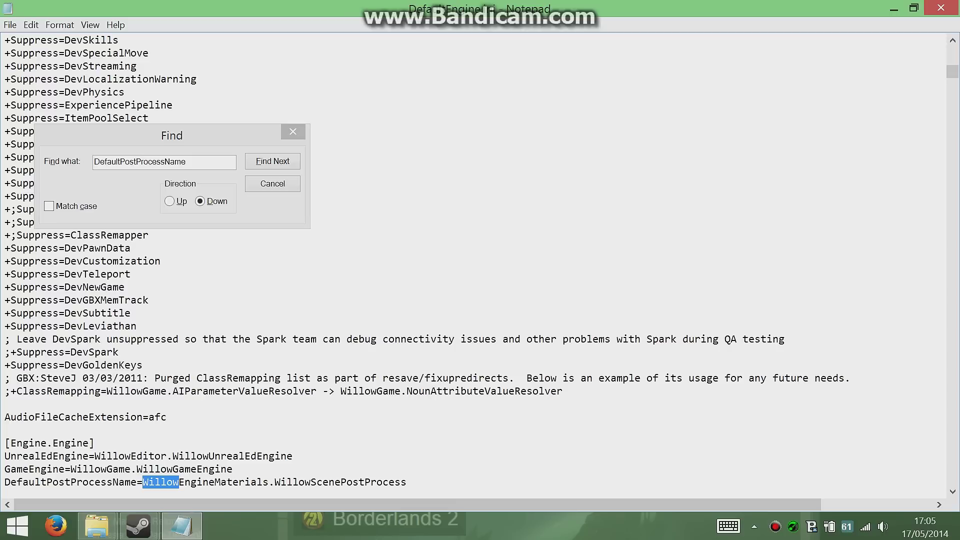
pyautogui.press('Delete')
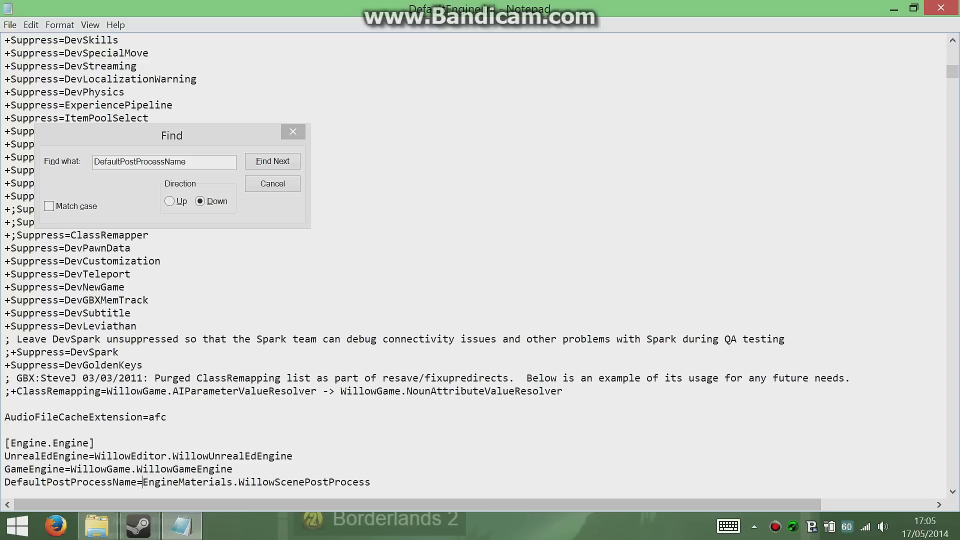
pyautogui.hotkey('shift', 'Left')
pyautogui.hotkey('shift', 'Left')
pyautogui.hotkey('shift', 'Left')
pyautogui.hotkey('shift', 'Left')
pyautogui.hotkey('shift', 'Left')
pyautogui.hotkey('shift', 'Left')
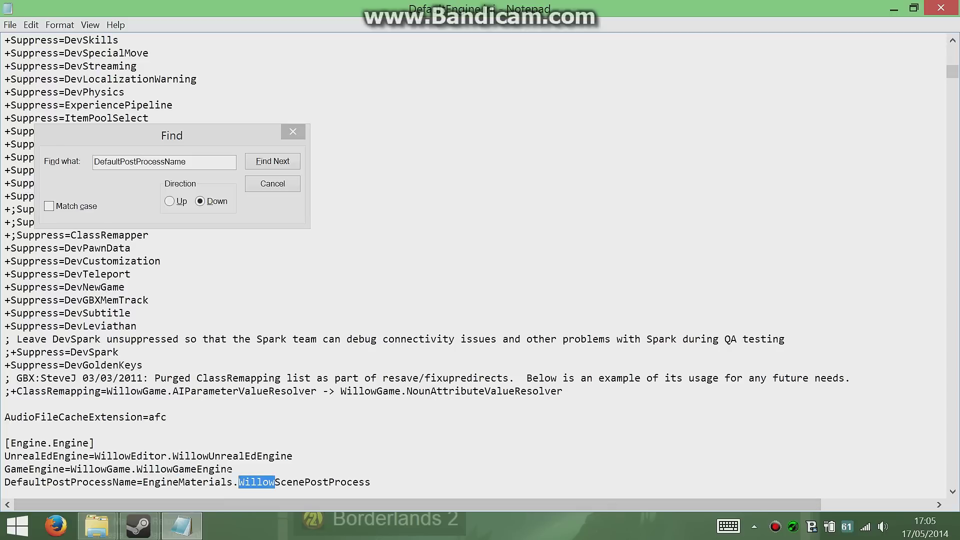
pyautogui.press('Delete')
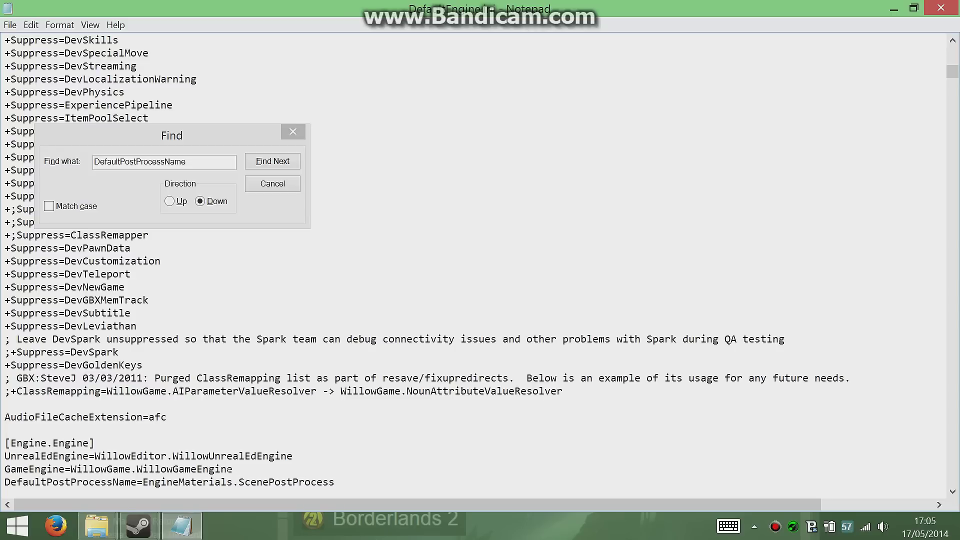
pyautogui.write('Fuck')
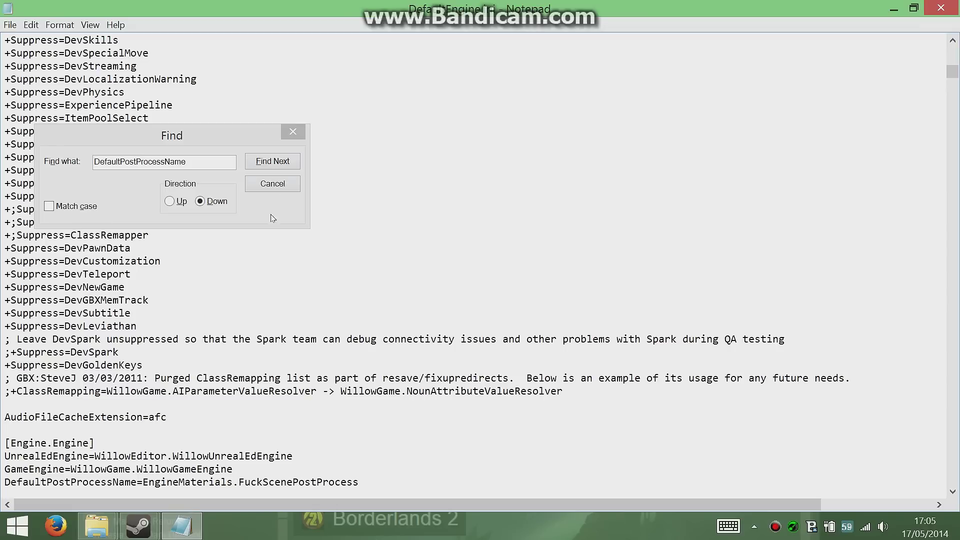
# Dismiss the search dialog, then save and close the edited DefaultEngine.ini
pyautogui.click(273, 184)
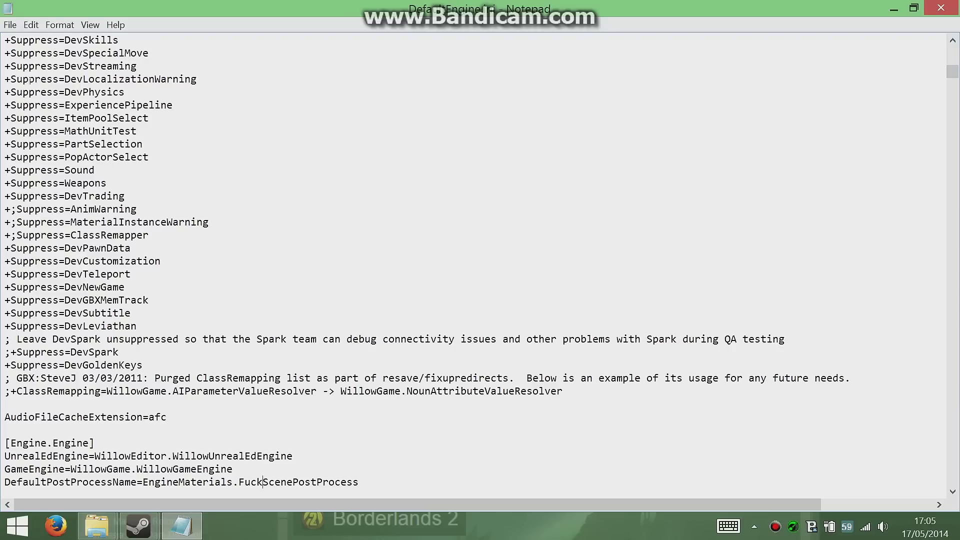
pyautogui.click(10, 24)
pyautogui.click(46, 74)
pyautogui.click(940, 7)
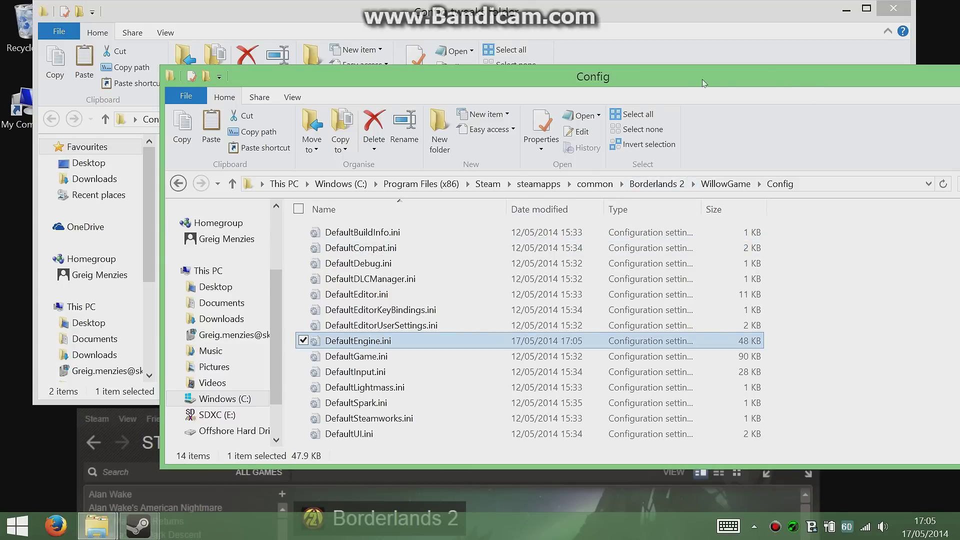
# Close the WillowGame Config folder window and the Config tweaks folder window
pyautogui.moveTo(702, 80); pyautogui.dragTo(618, 73)
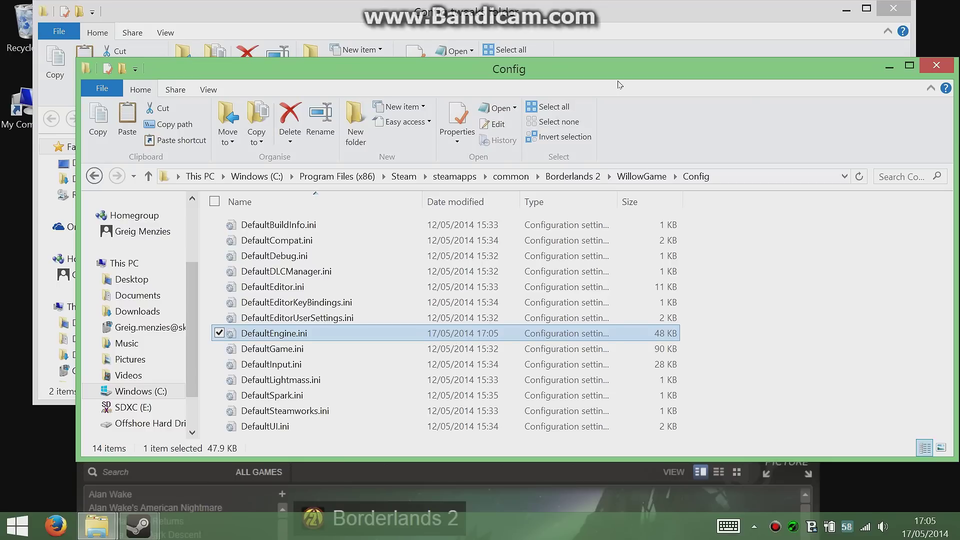
pyautogui.click(939, 67)
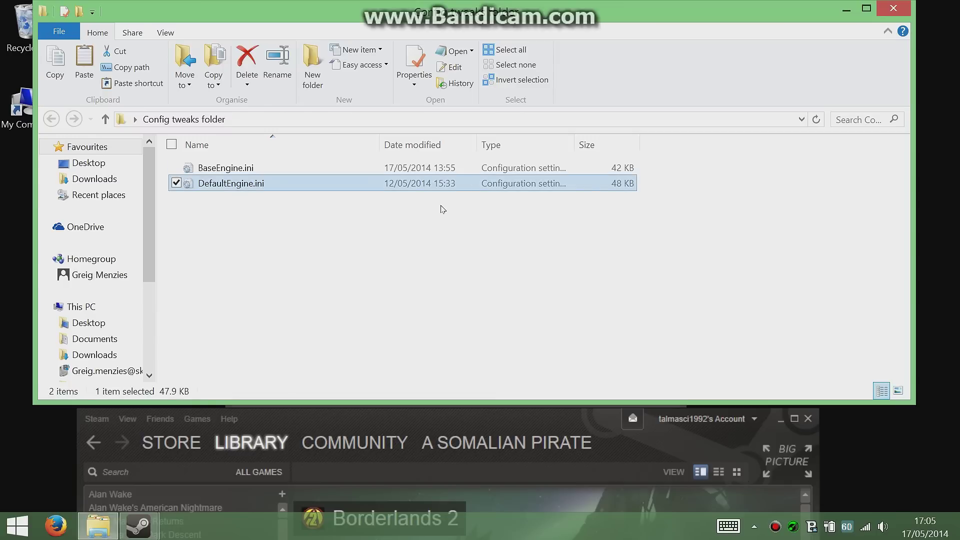
pyautogui.click(903, 10)
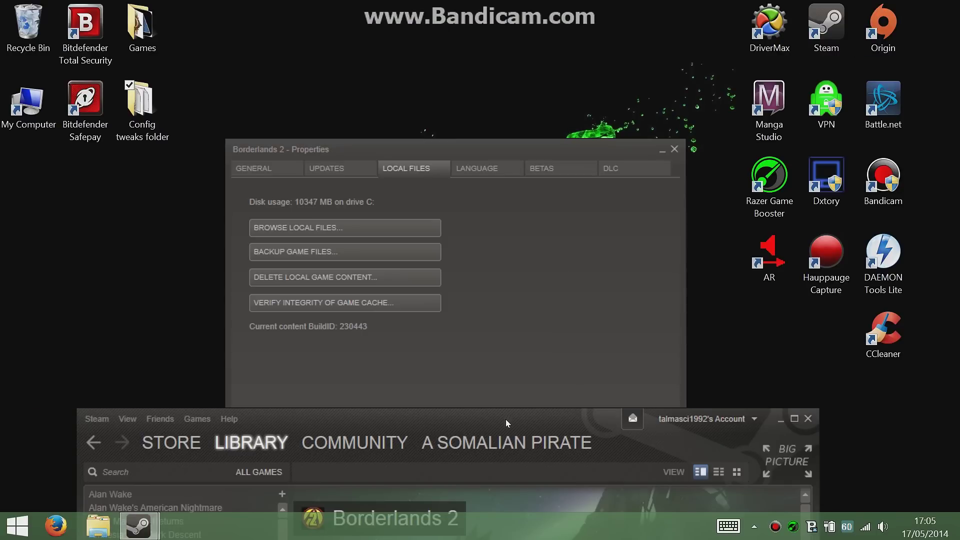
# Review the Borderlands 2 launch options in Steam, accept the resolution parameters -X 1280 -Y 720, and close the game's properties
pyautogui.moveTo(512, 410); pyautogui.dragTo(527, 457)
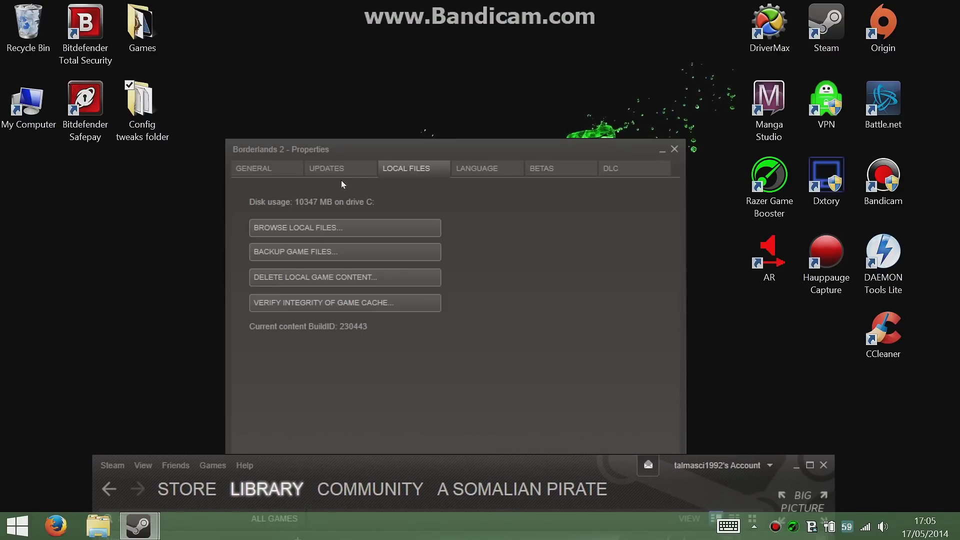
pyautogui.moveTo(438, 150); pyautogui.dragTo(463, 56)
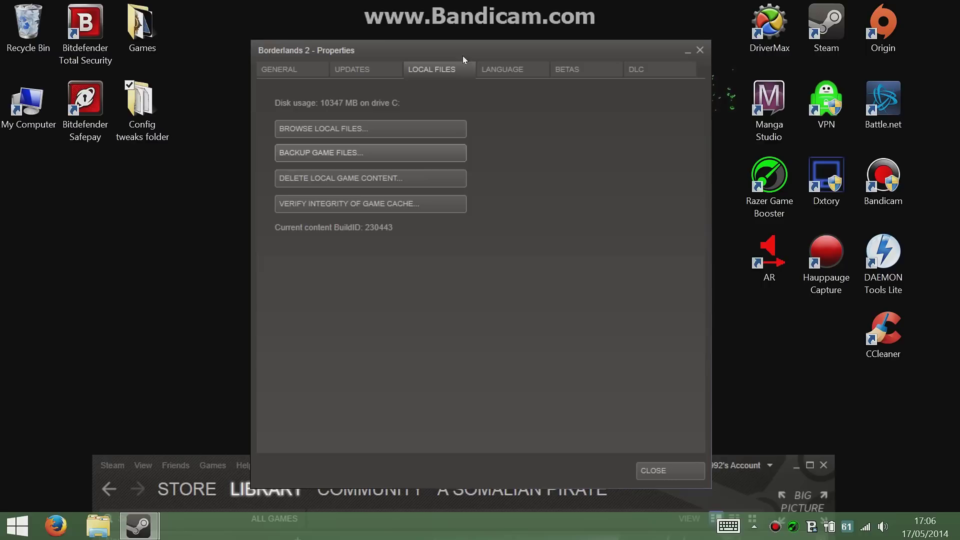
pyautogui.click(292, 72)
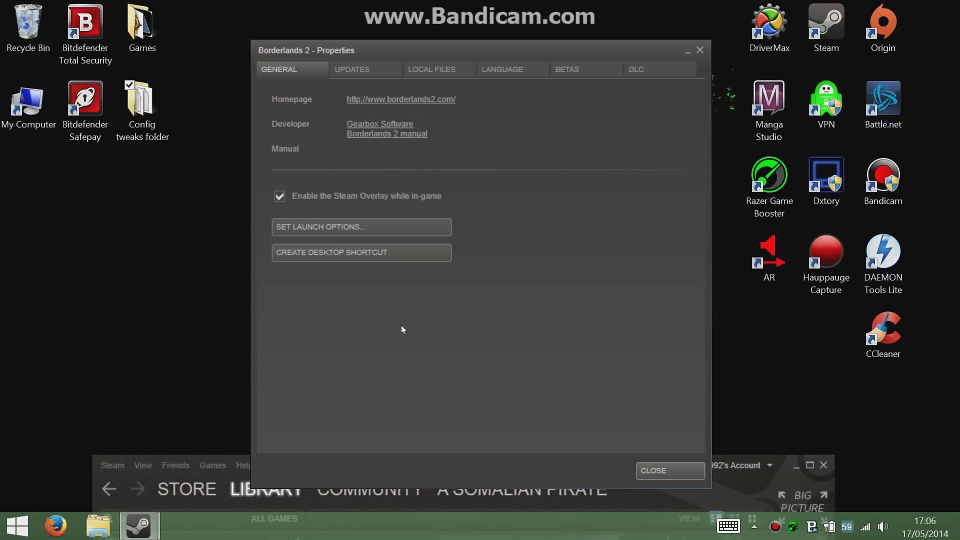
pyautogui.click(360, 228)
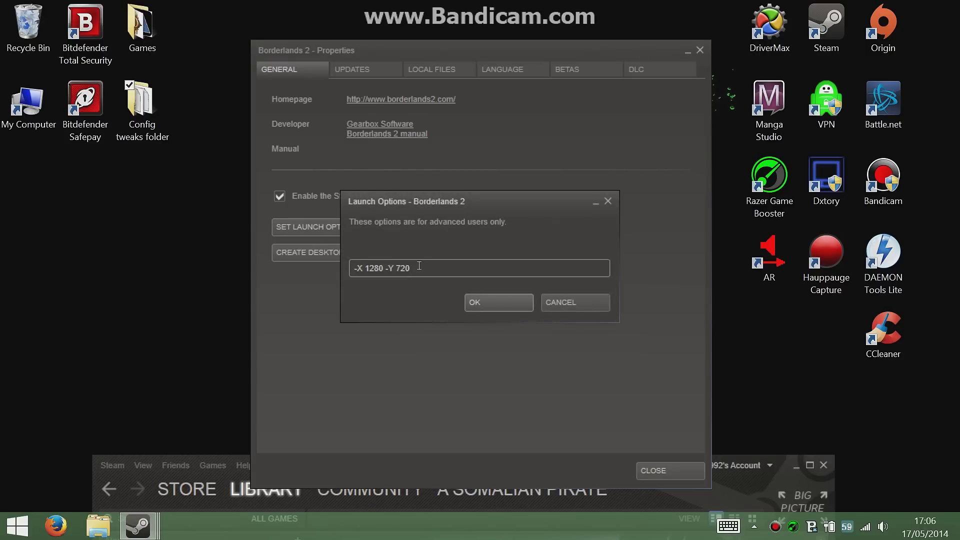
pyautogui.moveTo(493, 209); pyautogui.dragTo(529, 263)
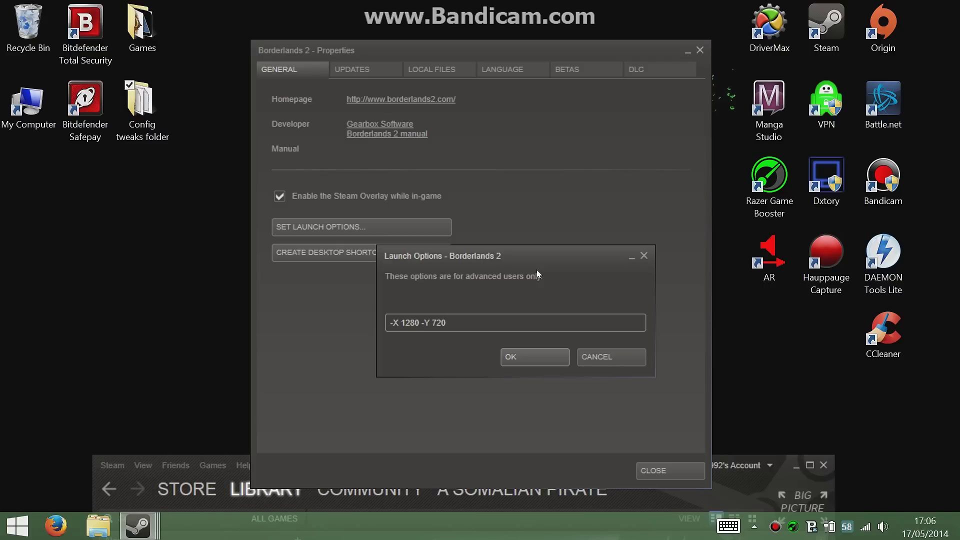
pyautogui.click(533, 364)
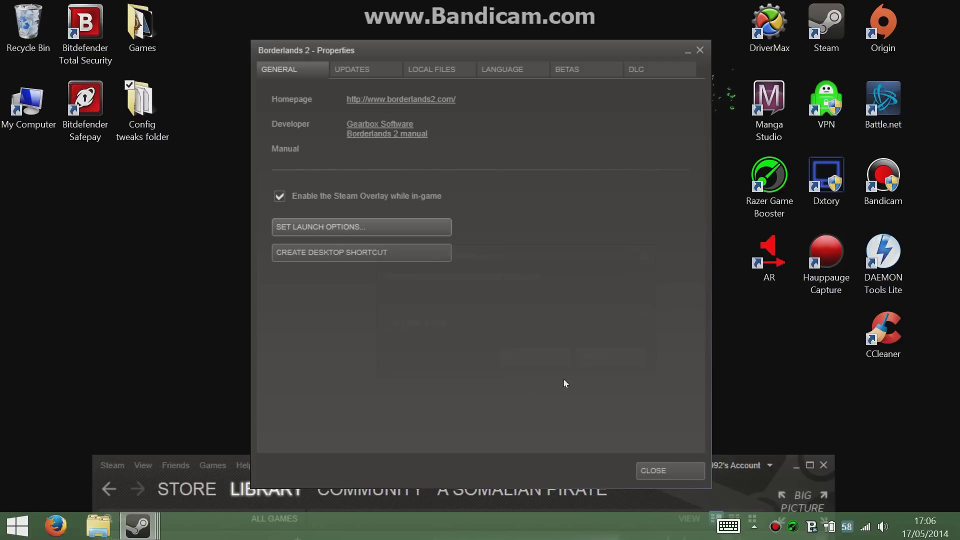
pyautogui.moveTo(551, 55); pyautogui.dragTo(538, 20)
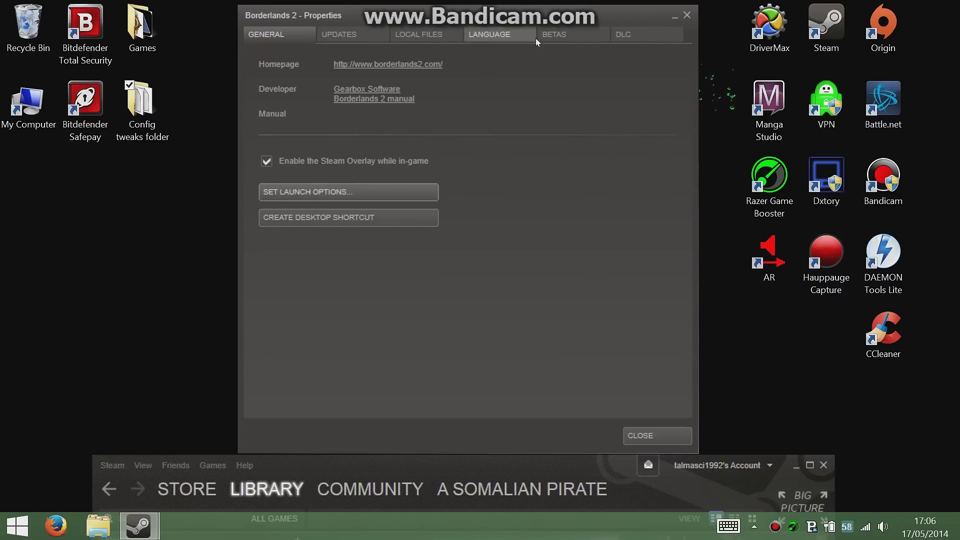
pyautogui.click(644, 438)
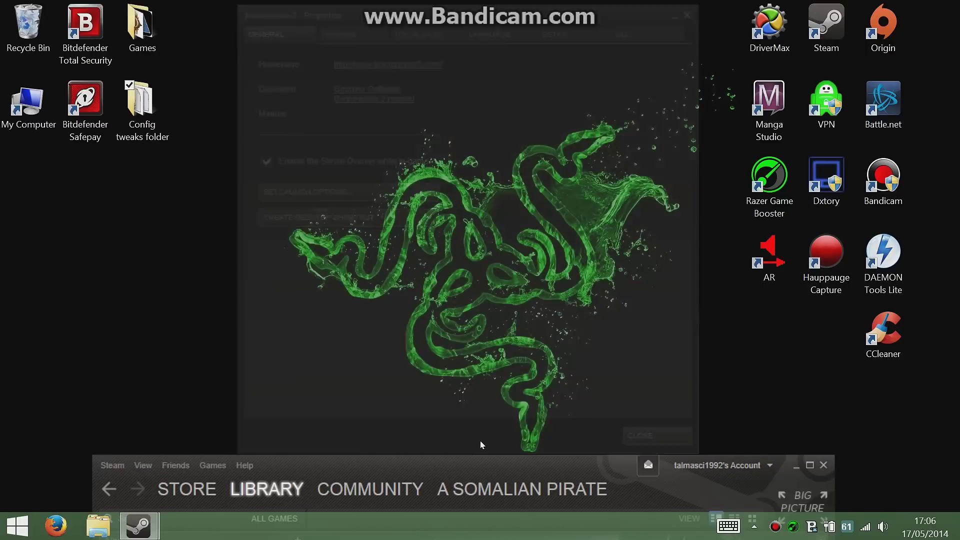
# Bring the full Steam library into view and examine the local files options in Borderlands 2's properties
pyautogui.moveTo(487, 467); pyautogui.dragTo(477, 306)
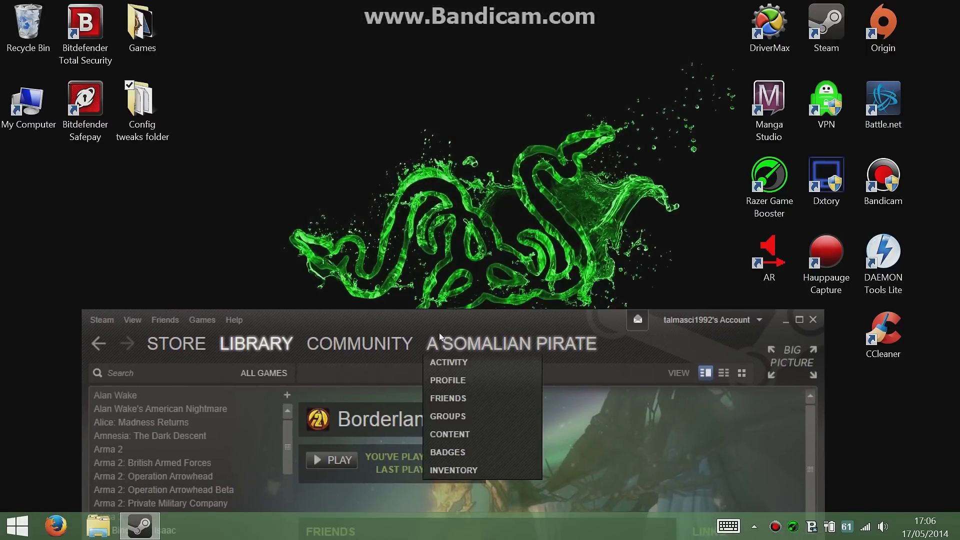
pyautogui.moveTo(469, 235); pyautogui.dragTo(556, 62)
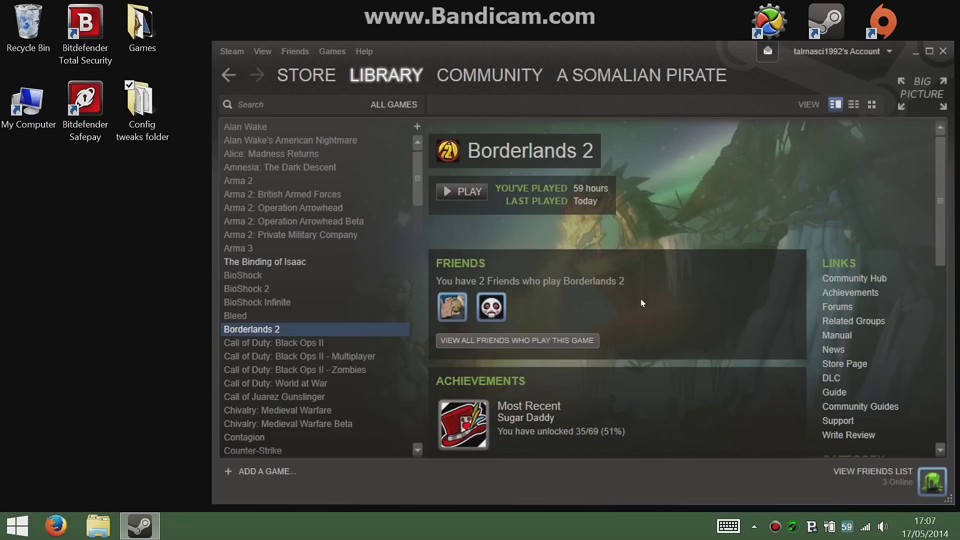
pyautogui.rightClick(305, 330)
pyautogui.click(352, 321)
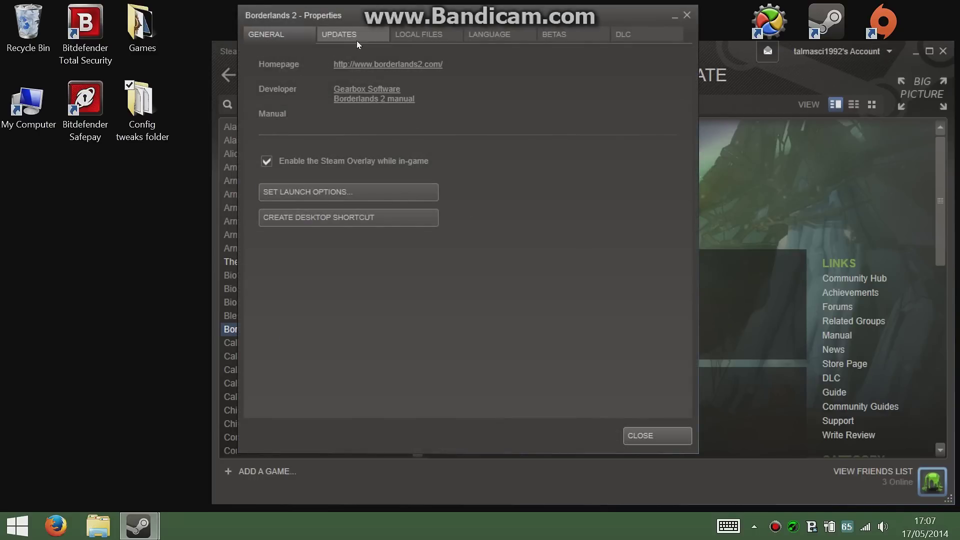
pyautogui.click(417, 40)
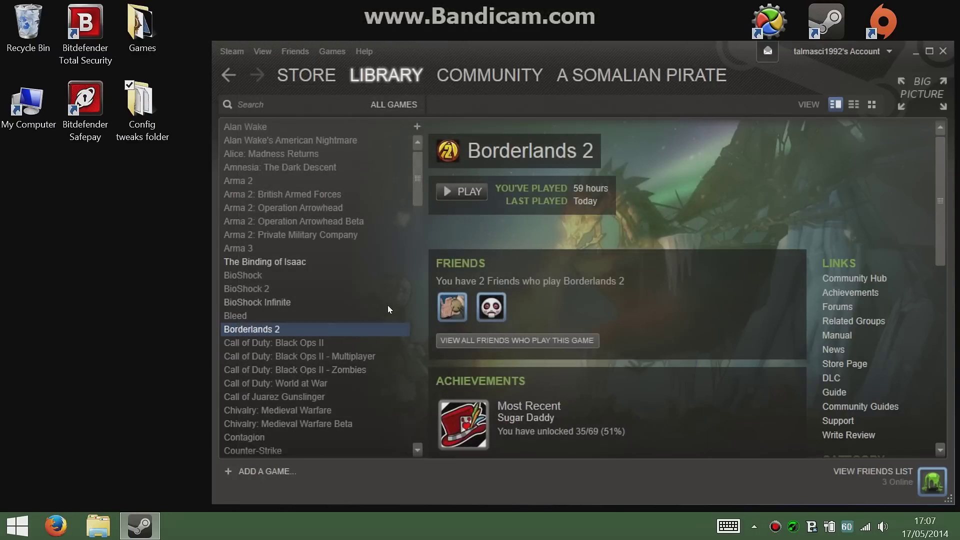
pyautogui.moveTo(561, 57); pyautogui.dragTo(471, 36)
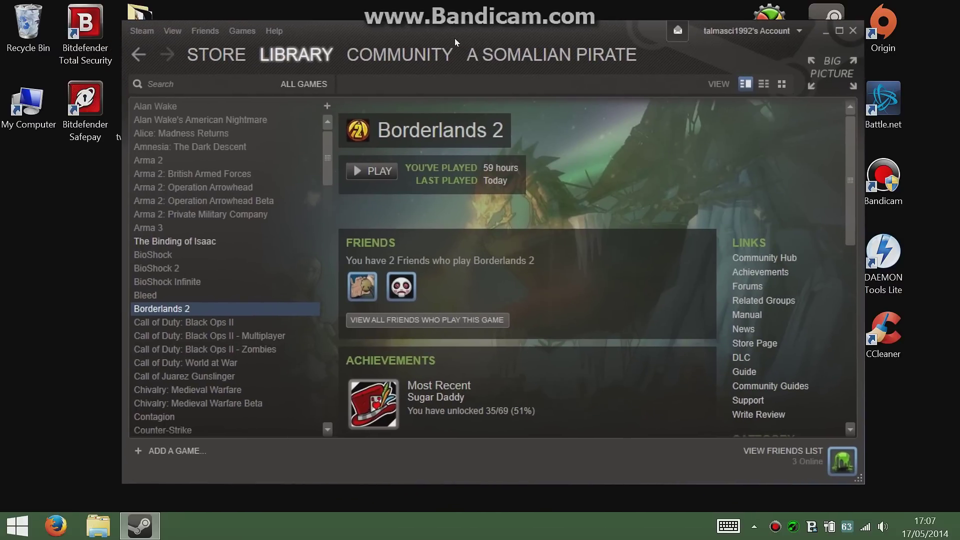
# In Borderlands 2, select the level 42 Mechromancer, choose True Vault Hunter Mode and continue the saved game
pyautogui.moveTo(401, 56)
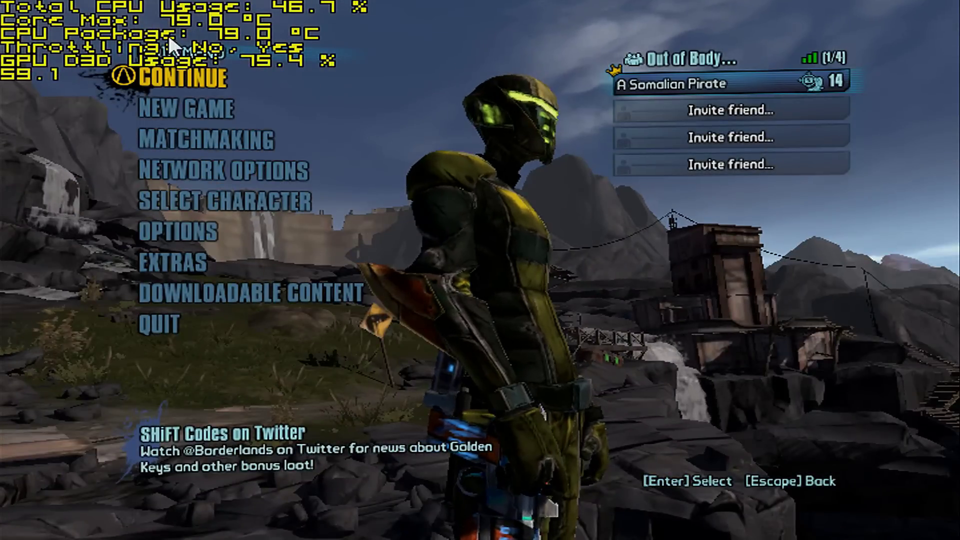
pyautogui.click(208, 199)
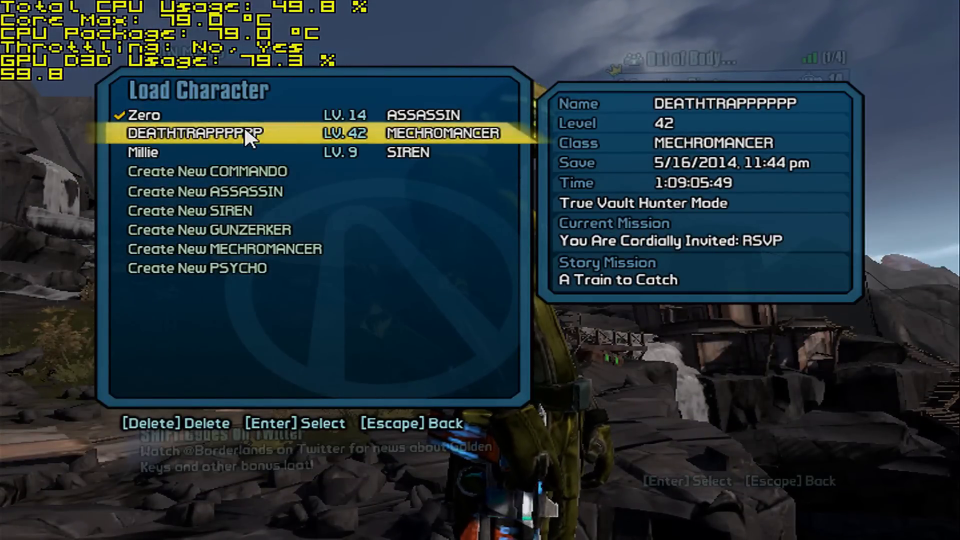
pyautogui.click(245, 132)
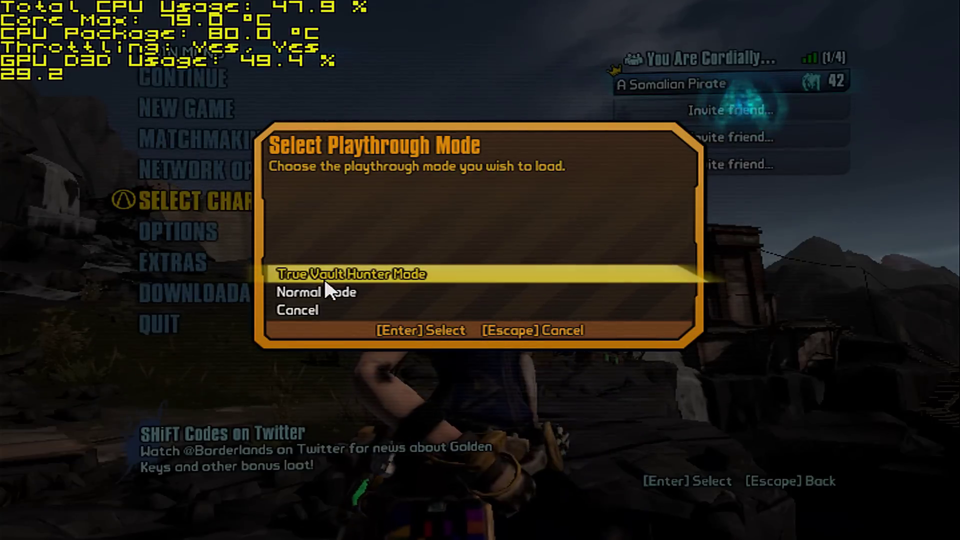
pyautogui.click(357, 270)
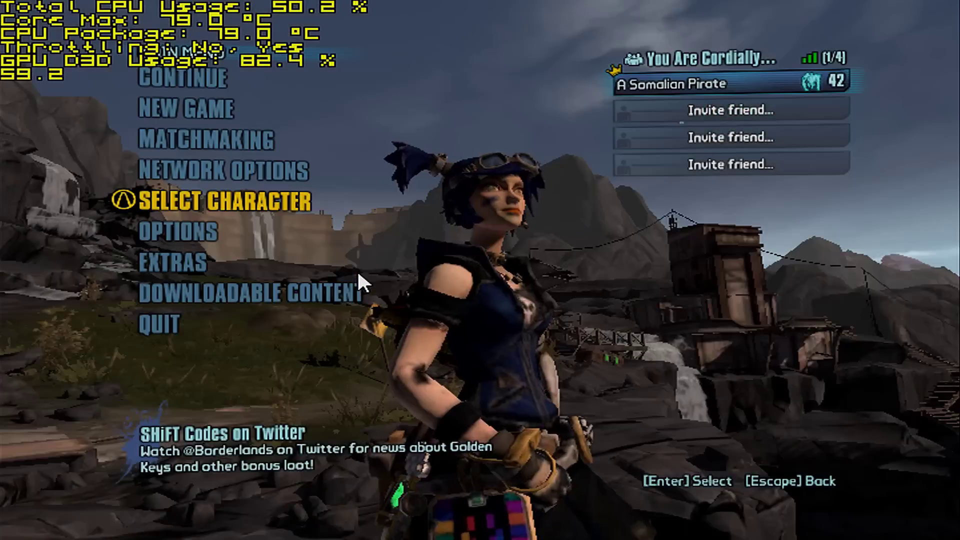
pyautogui.click(185, 75)
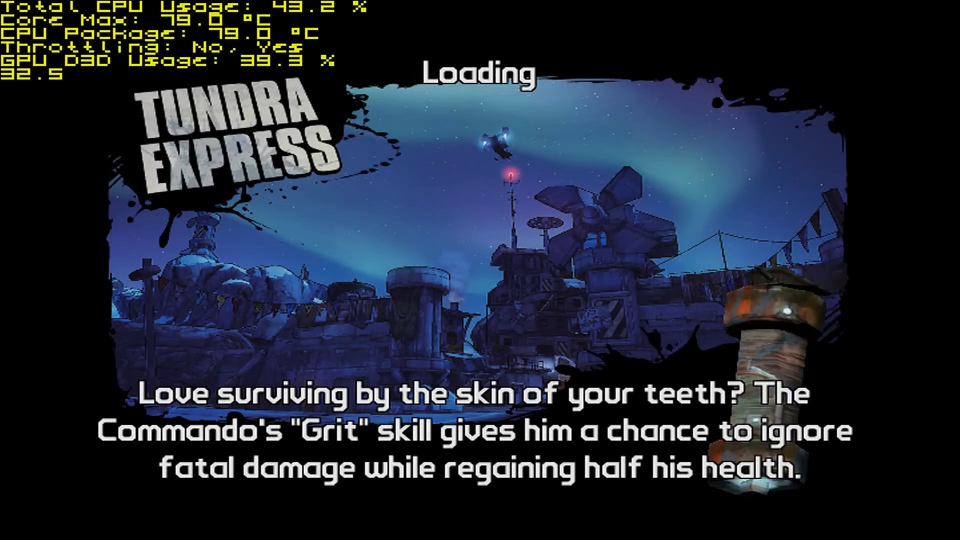